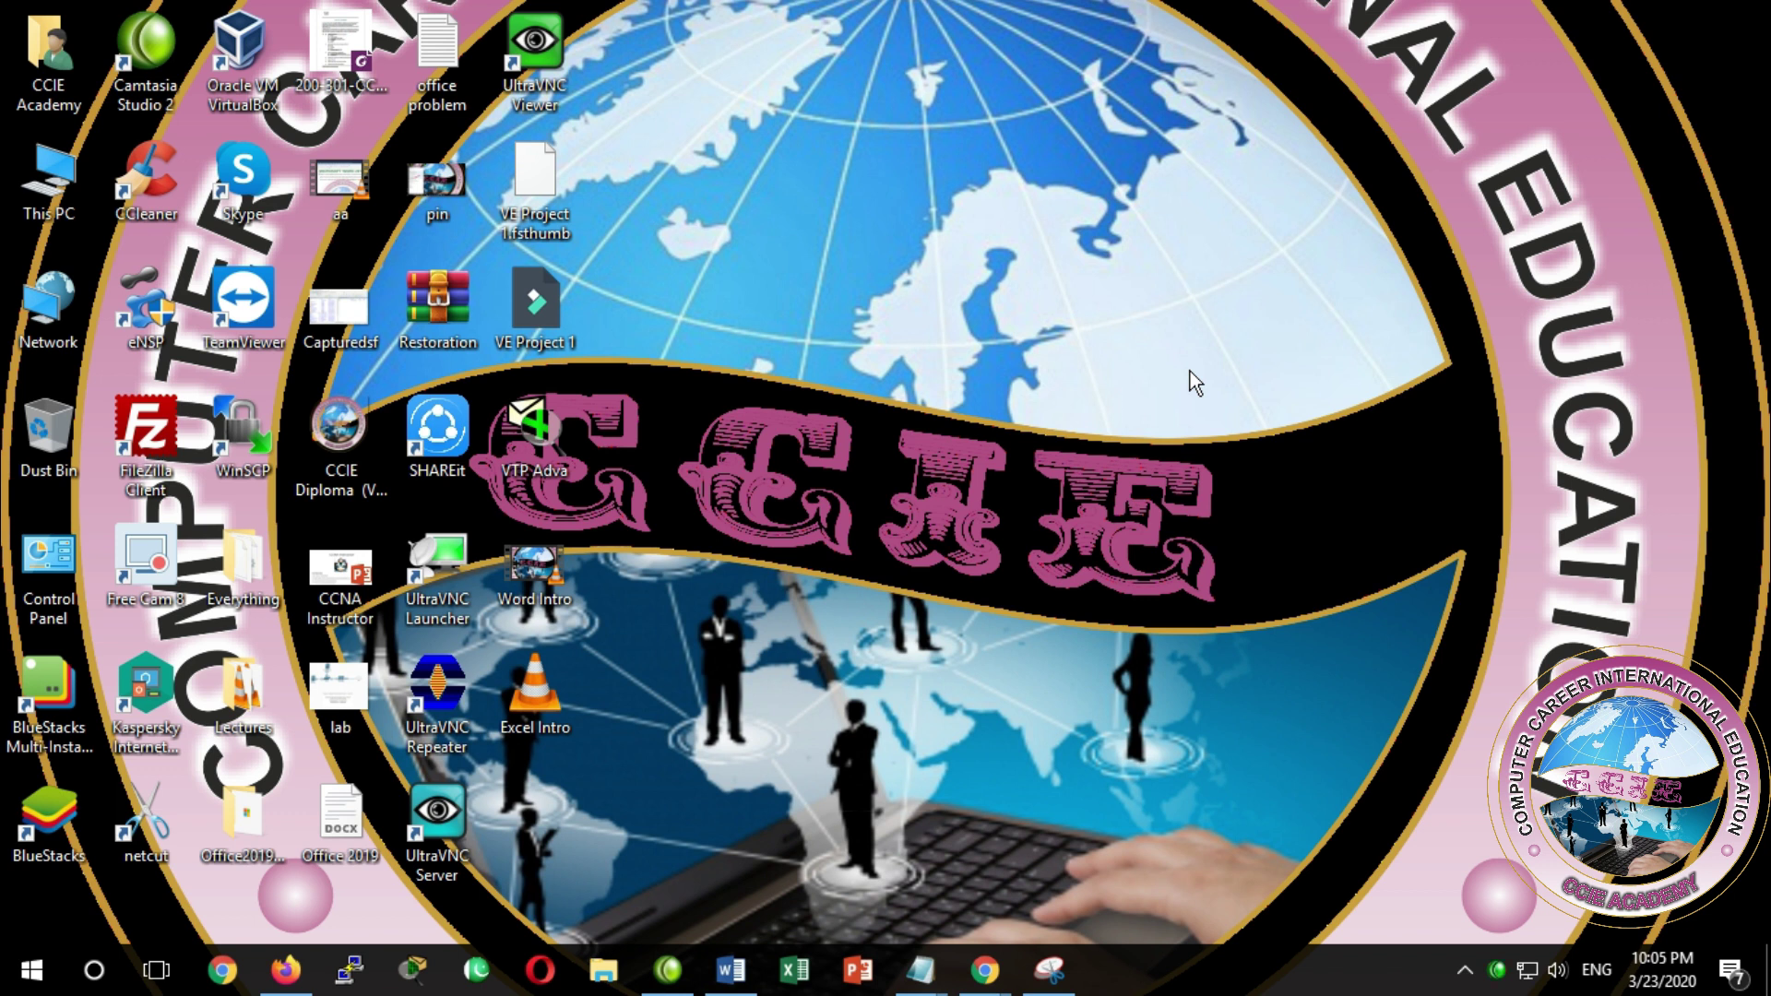
Bring Word forward and scroll the Office 2019 document to the PowerPoint 2019 uses page
click(730, 970)
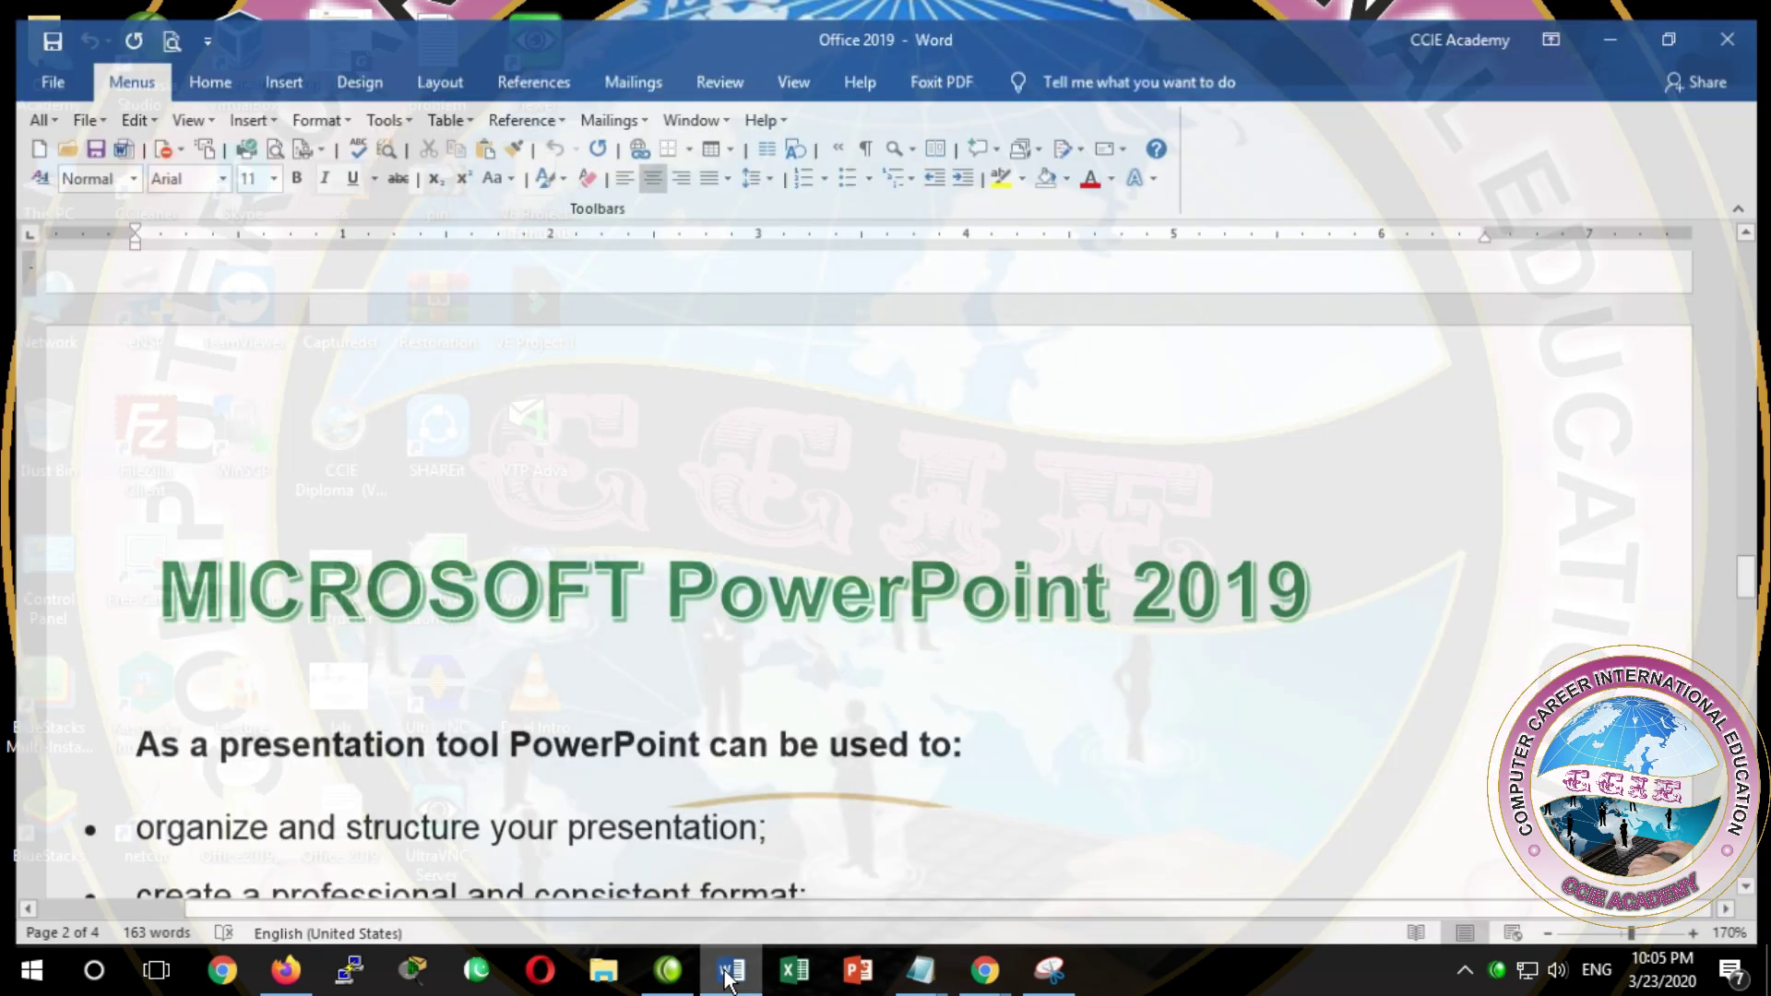
scroll(827, 701, down, 3)
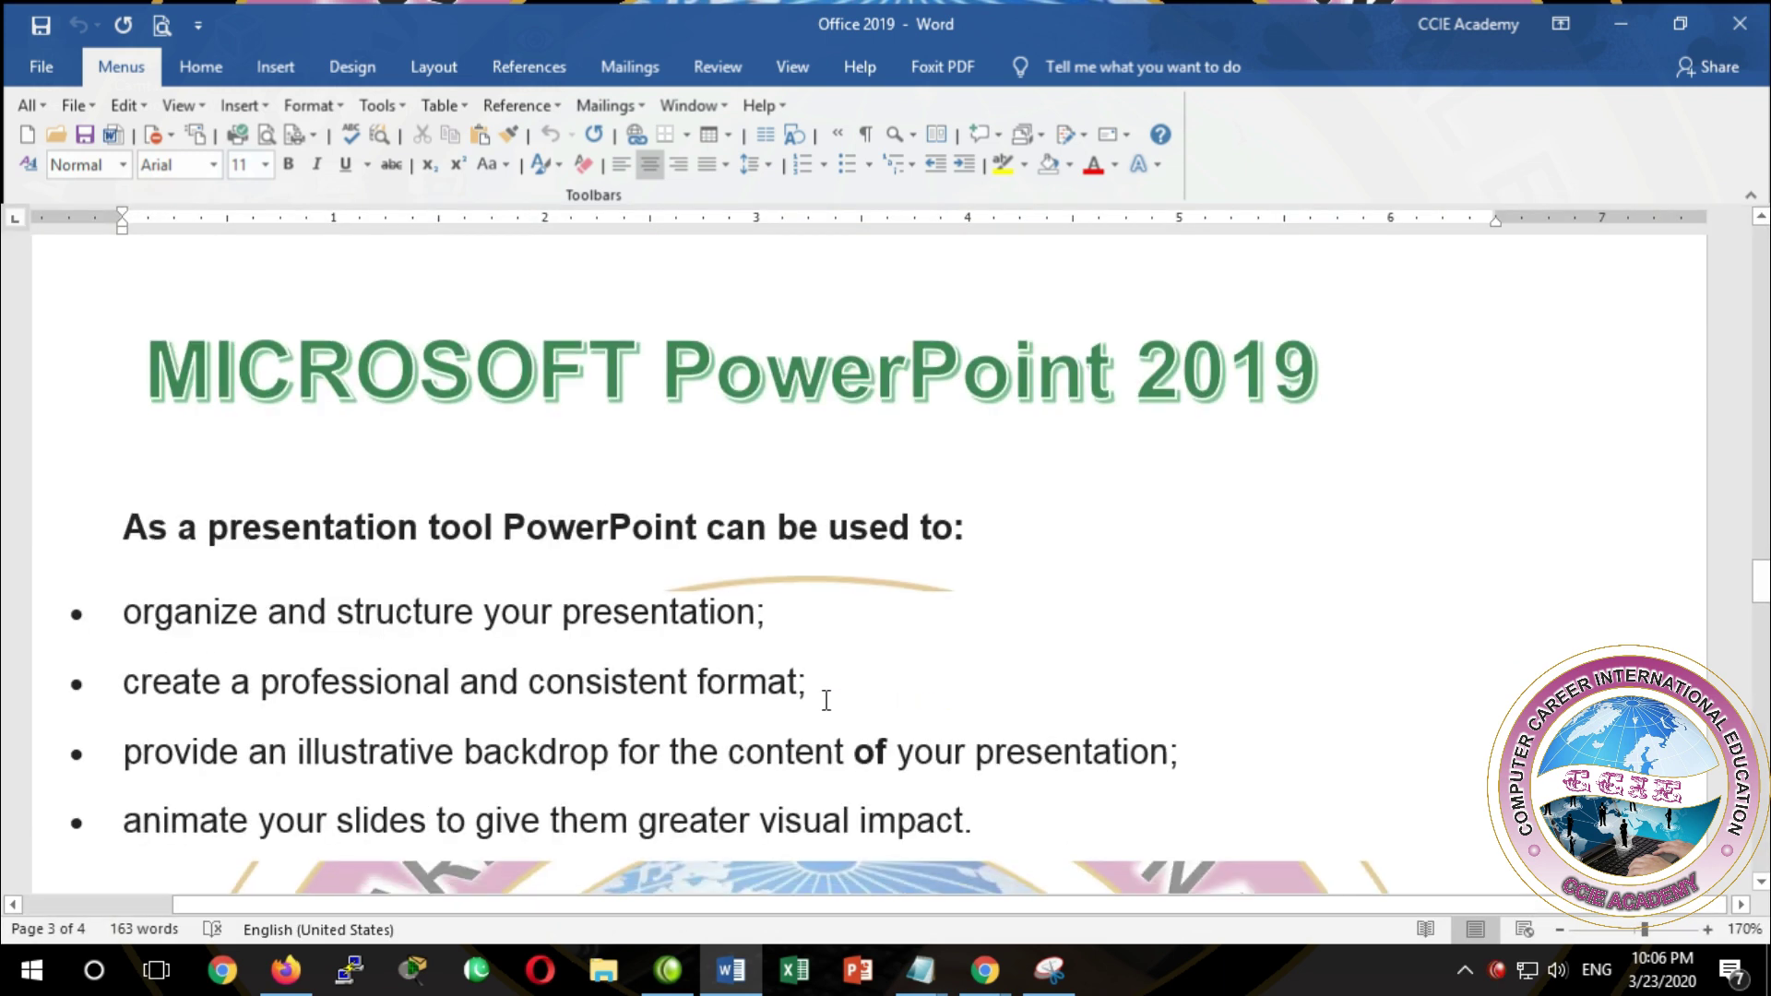
scroll(827, 702, down, 2)
scroll(826, 701, down, 2)
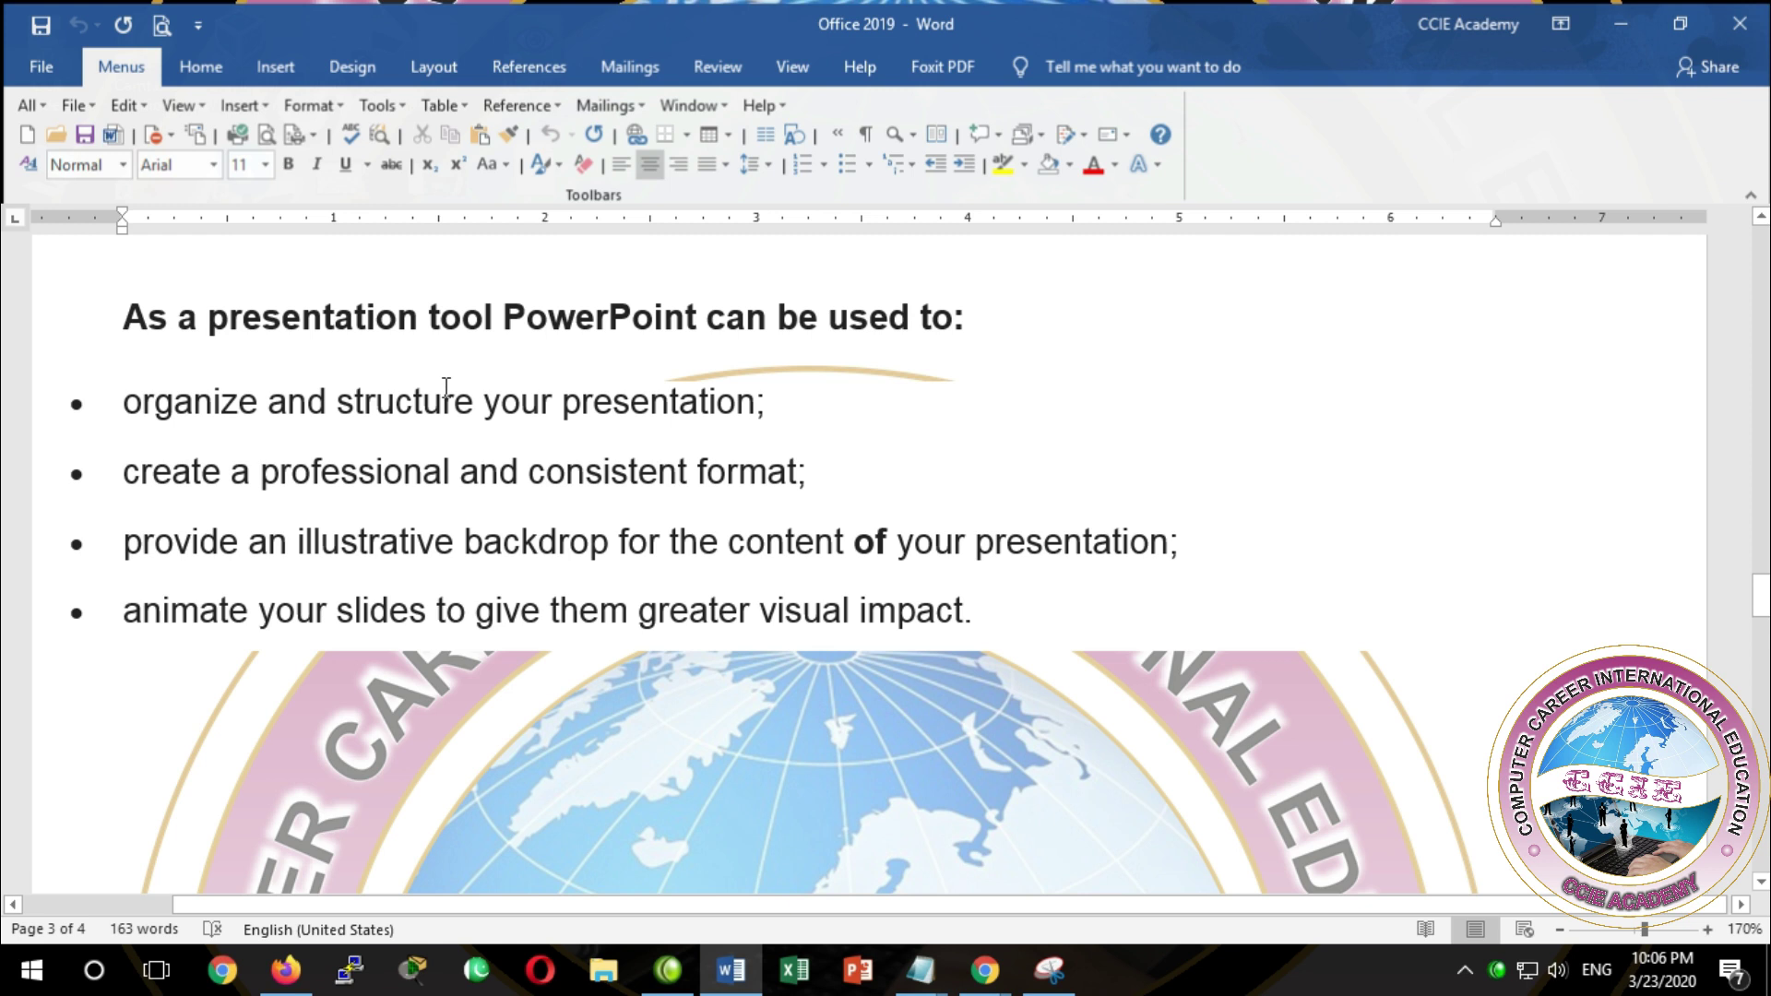
scroll(452, 360, up, 2)
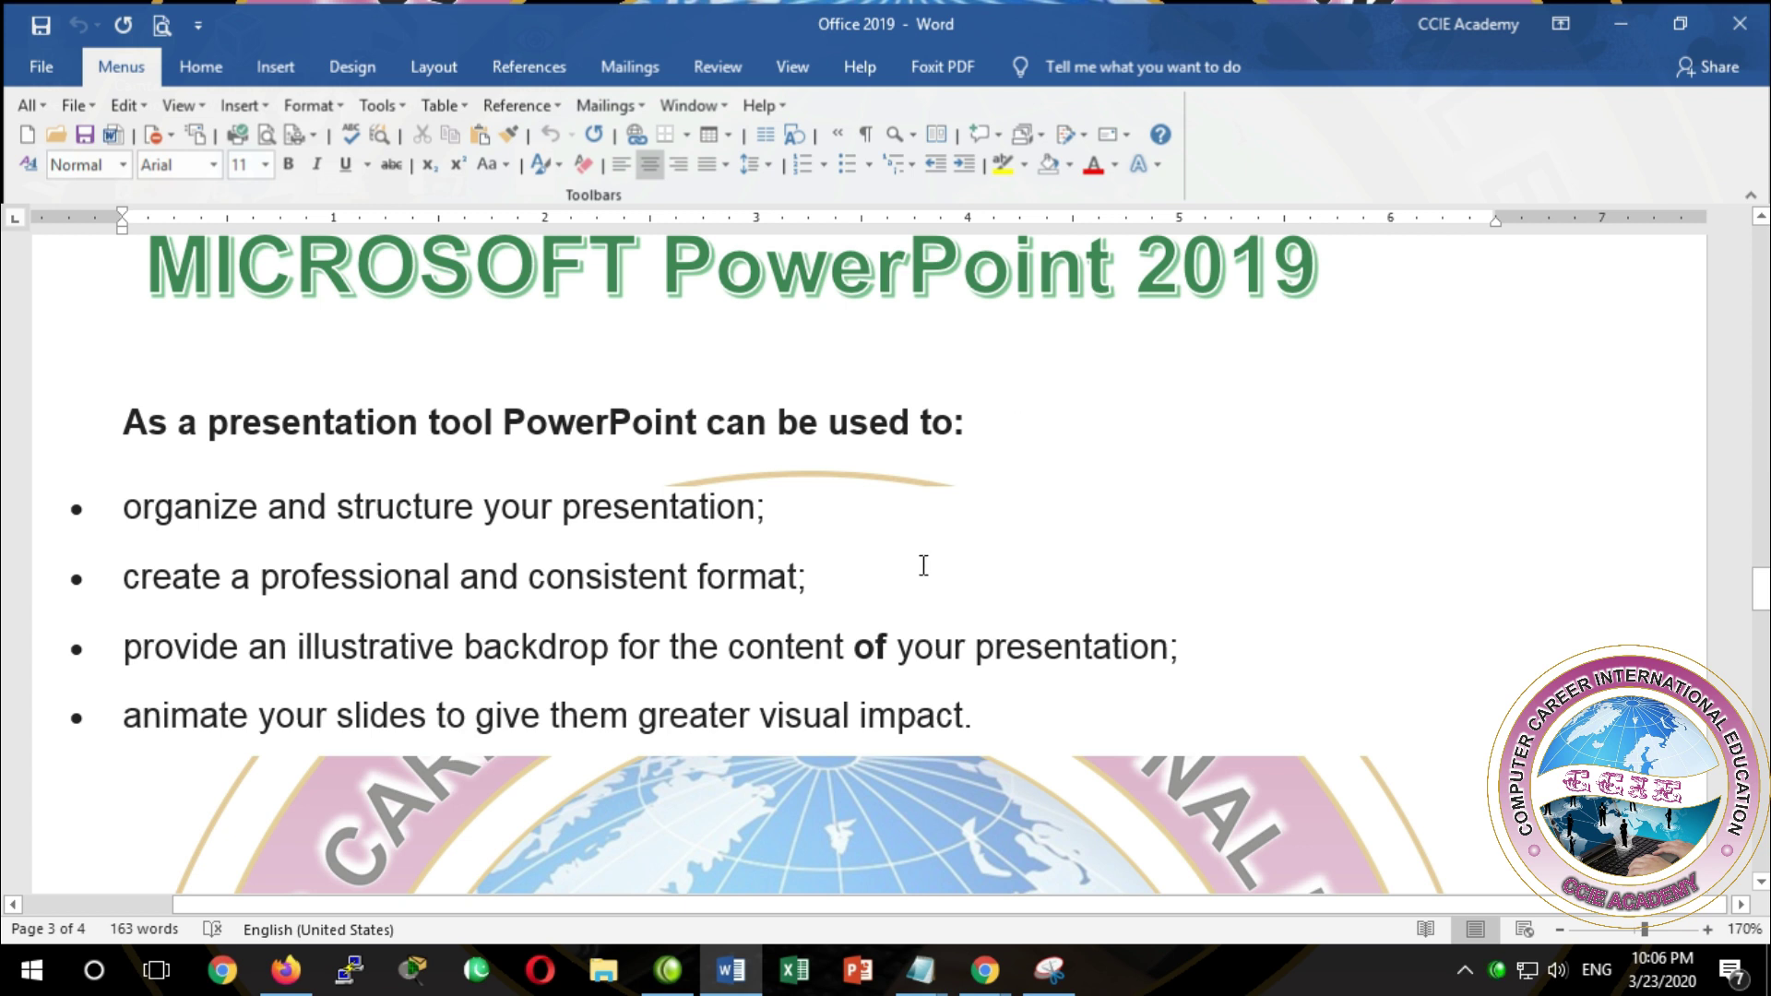
Launch Notepad from the Run prompt and maximize its window
key(super+r)
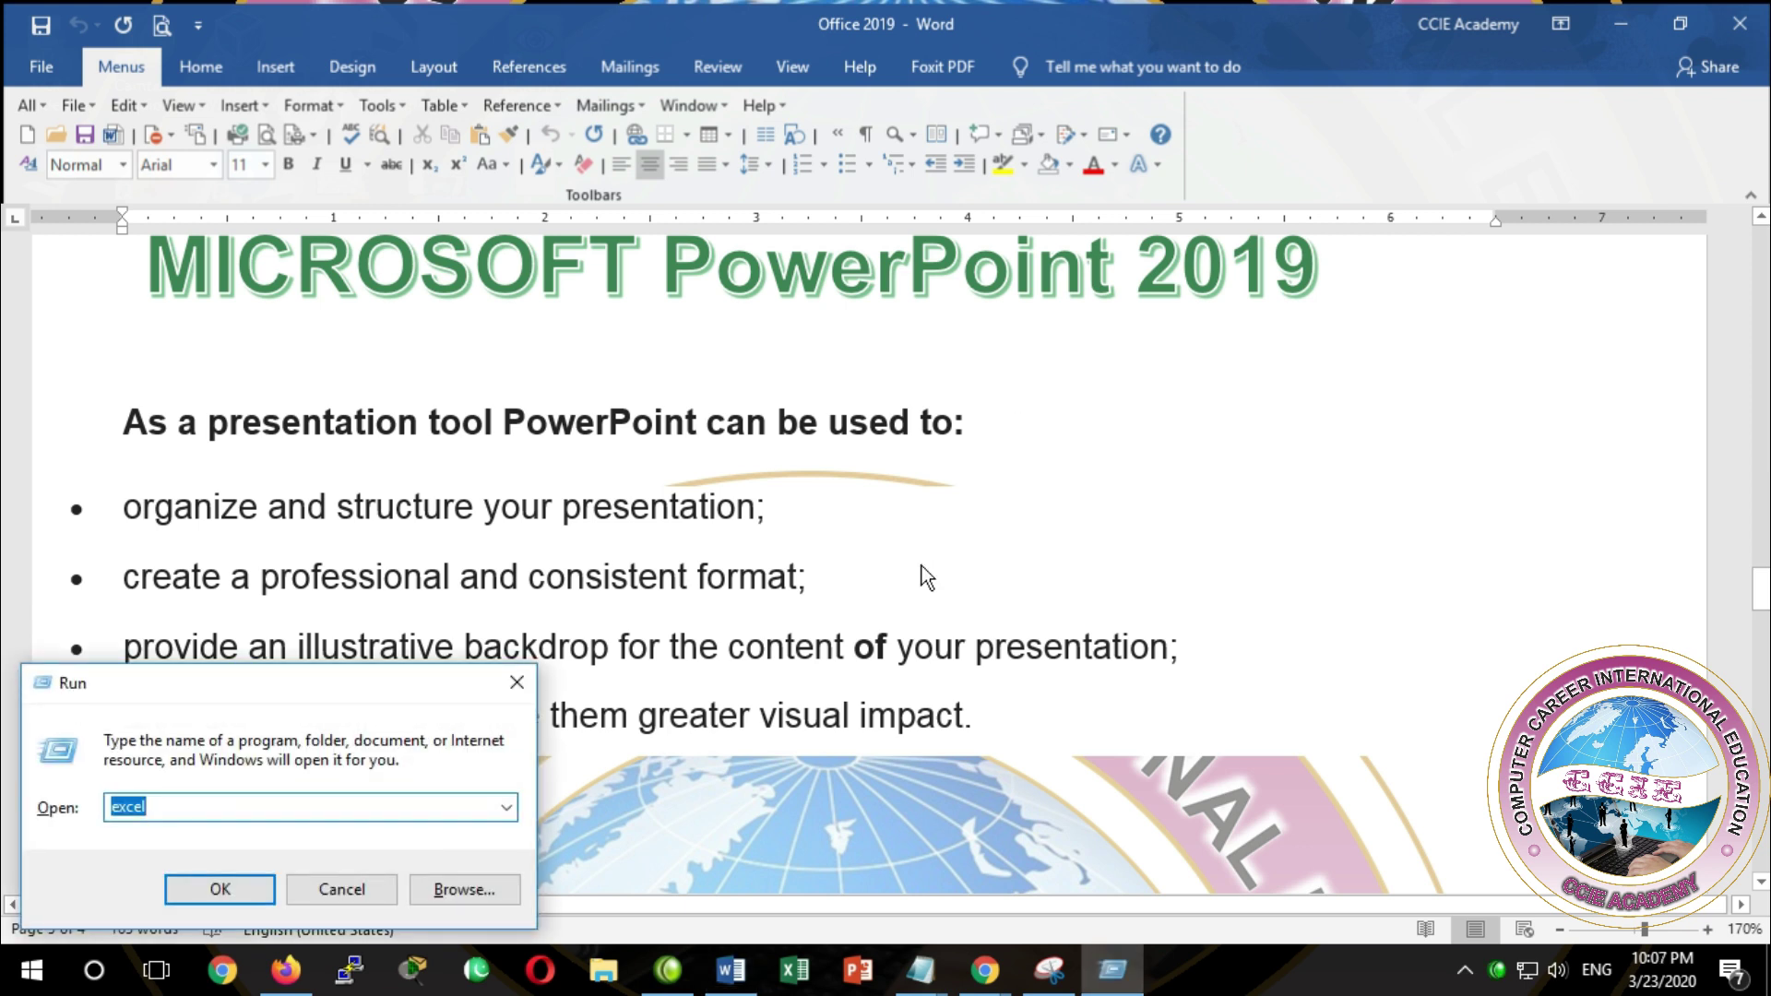
text(notepad)
key(Return)
key(alt+space)
key(x)
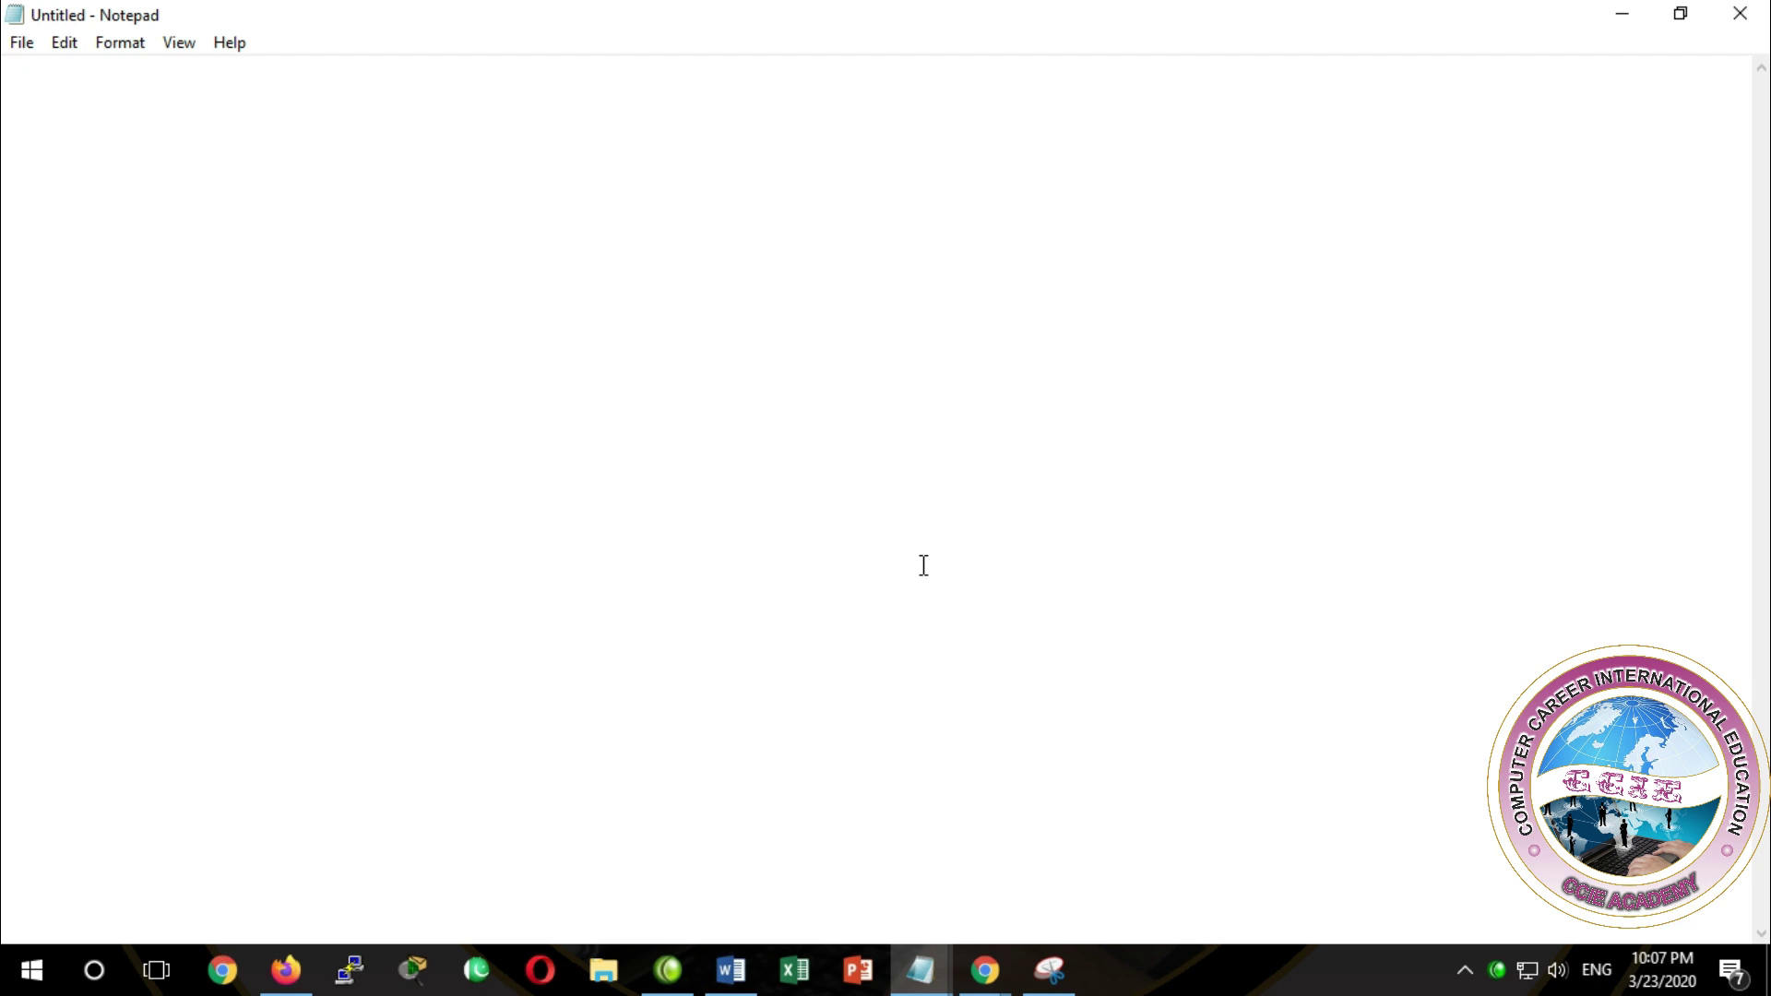
Type the headings 'Application Software' and 'Extension' separated by a tab
text(Application Softwarwe)
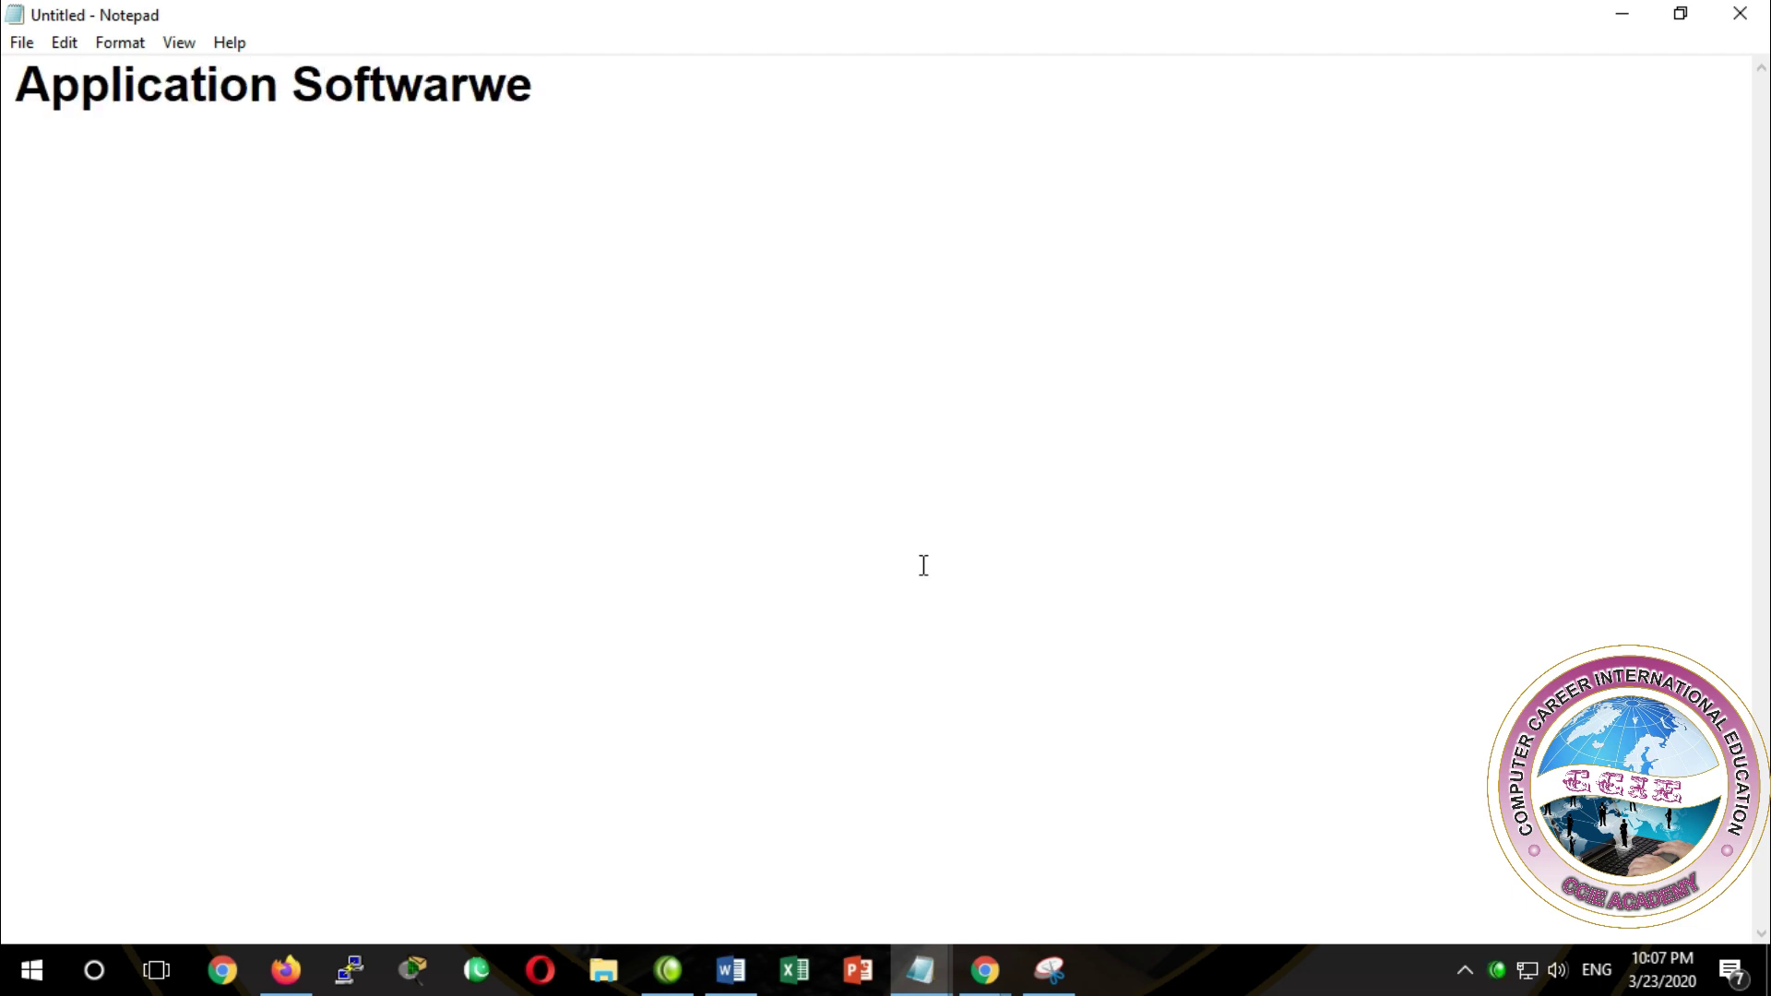
key(BackSpace)
key(BackSpace)
text(e)
key(Tab)
key(Tab)
key(Tab)
text(Ex)
key(alt)
text(ension)
key(BackSpace)
key(BackSpace)
key(BackSpace)
key(BackSpace)
key(BackSpace)
key(BackSpace)
text(tension)
key(Return)
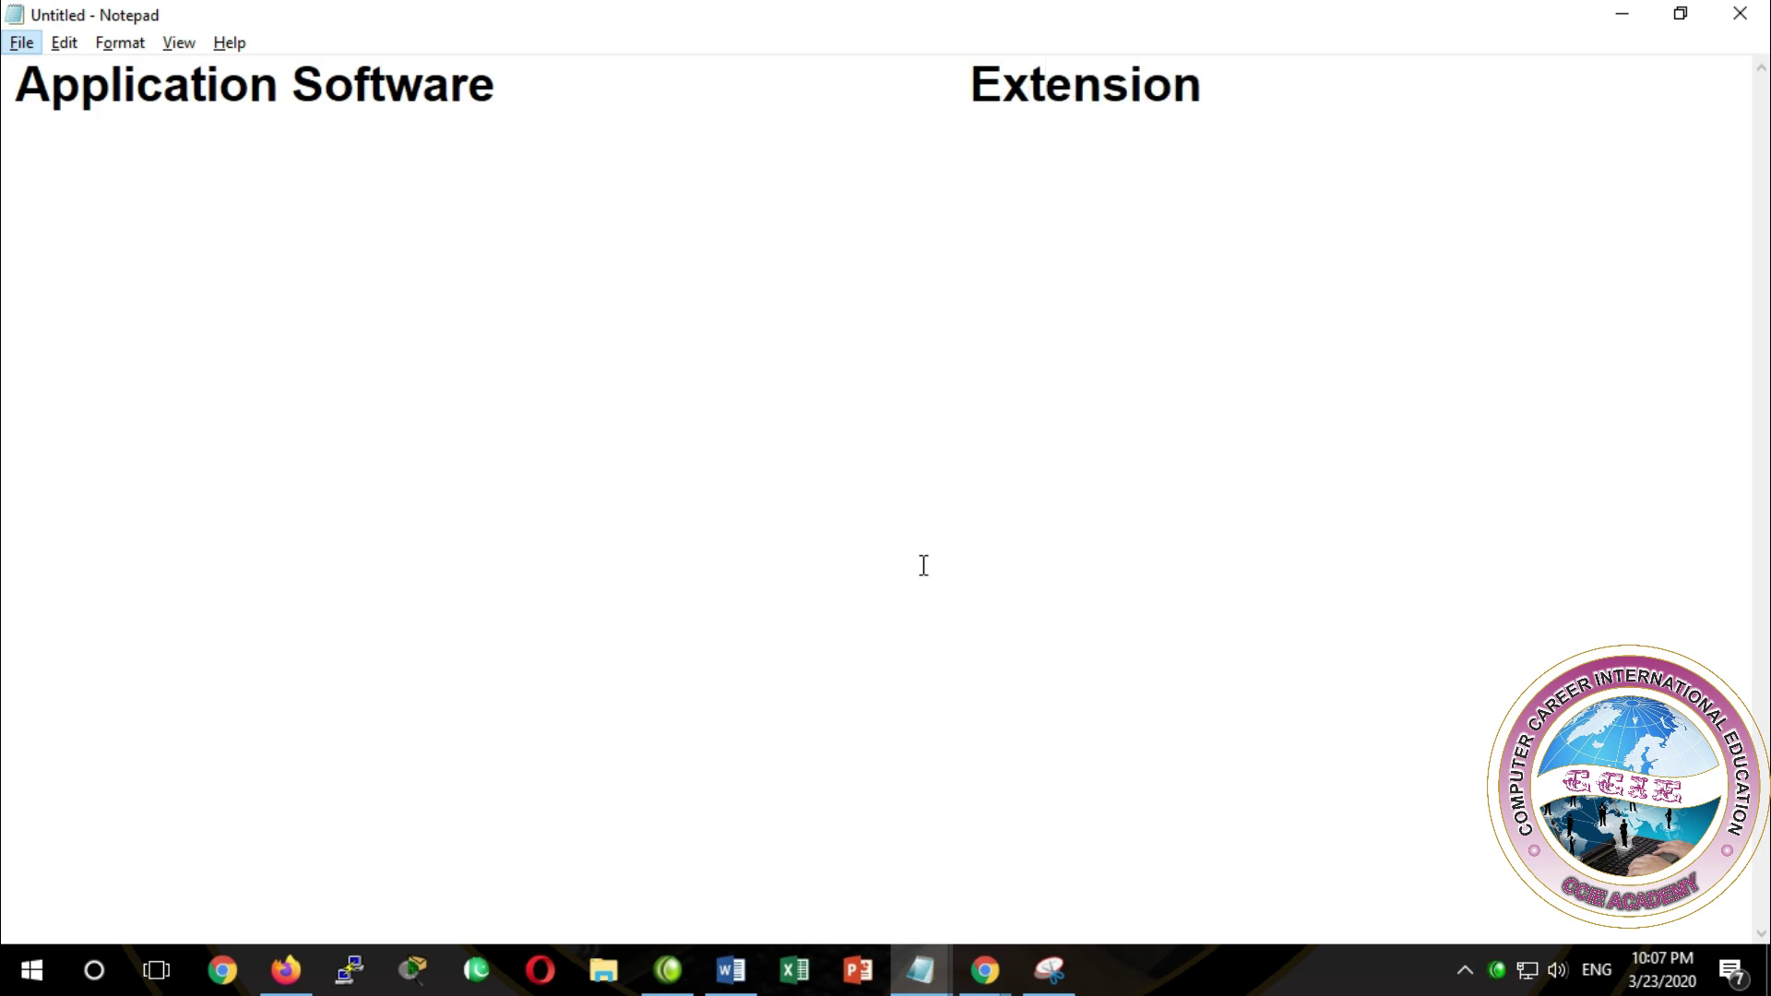
Add the row 'Microsoft Power Point 2019' with extension '.pptx' and select it
text(MS )
text(Po)
key(BackSpace)
key(BackSpace)
key(BackSpace)
key(BackSpace)
text(icorosoft)
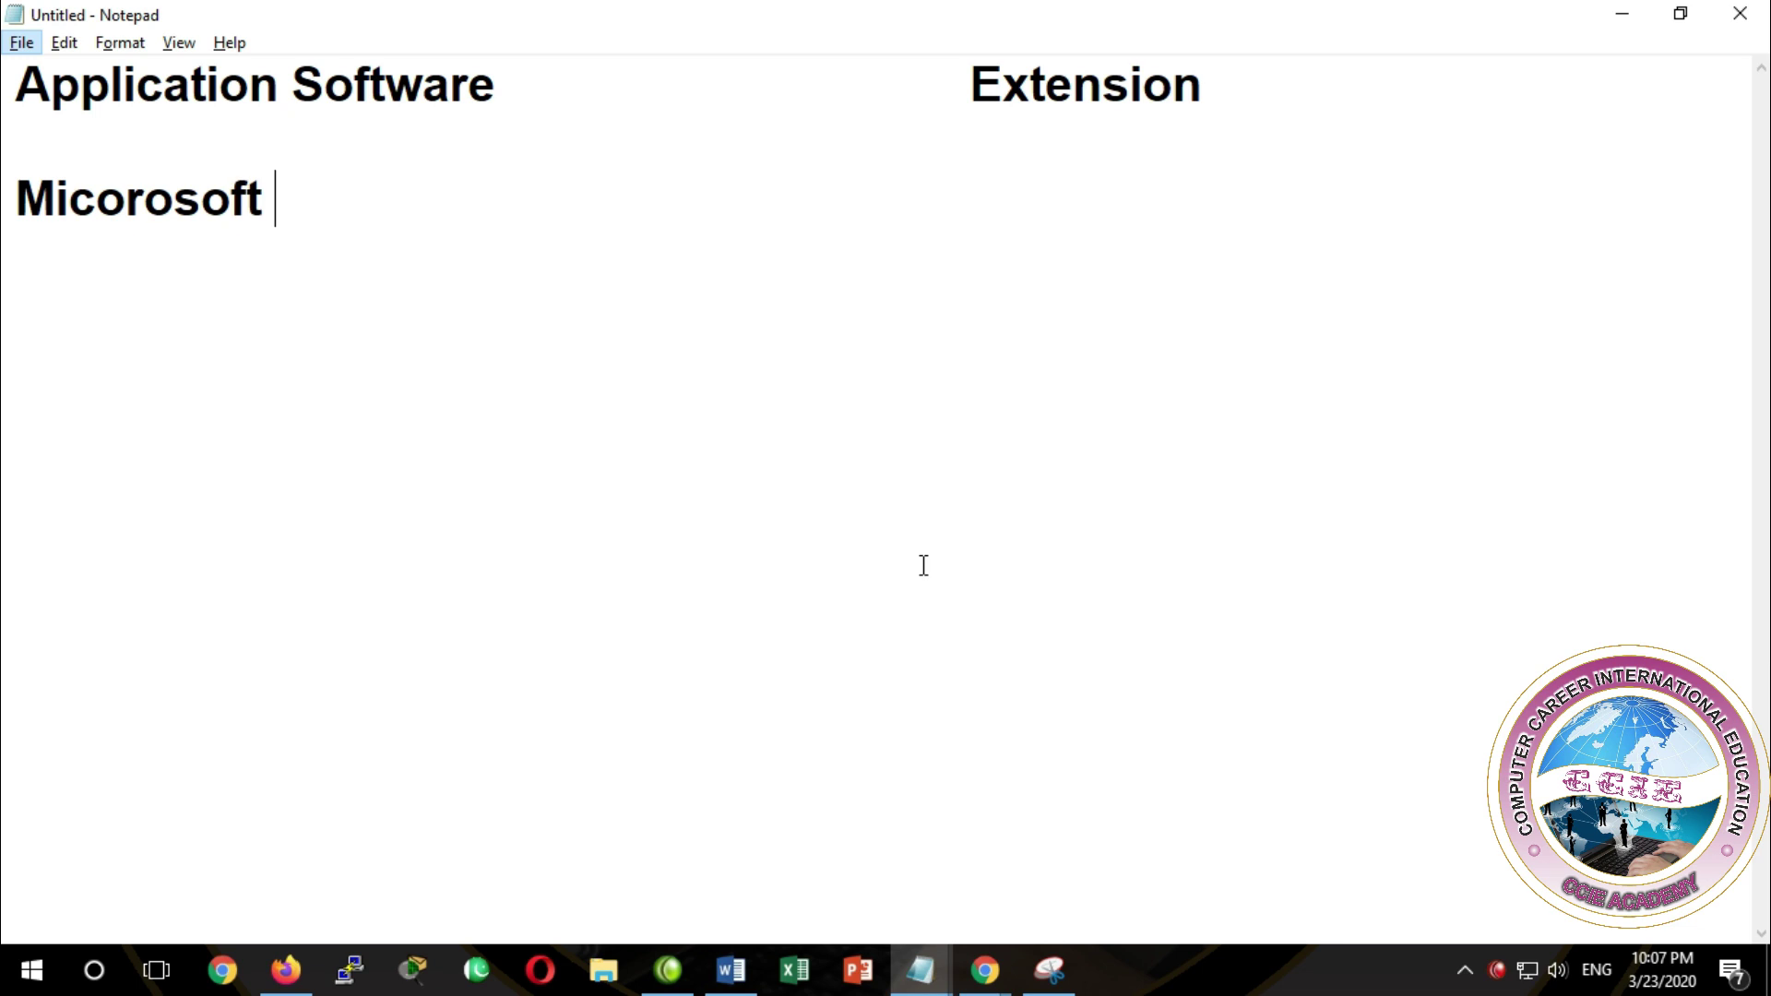
key(BackSpace)
key(BackSpace)
key(BackSpace)
key(BackSpace)
key(BackSpace)
key(BackSpace)
key(BackSpace)
key(BackSpace)
text(rosoft )
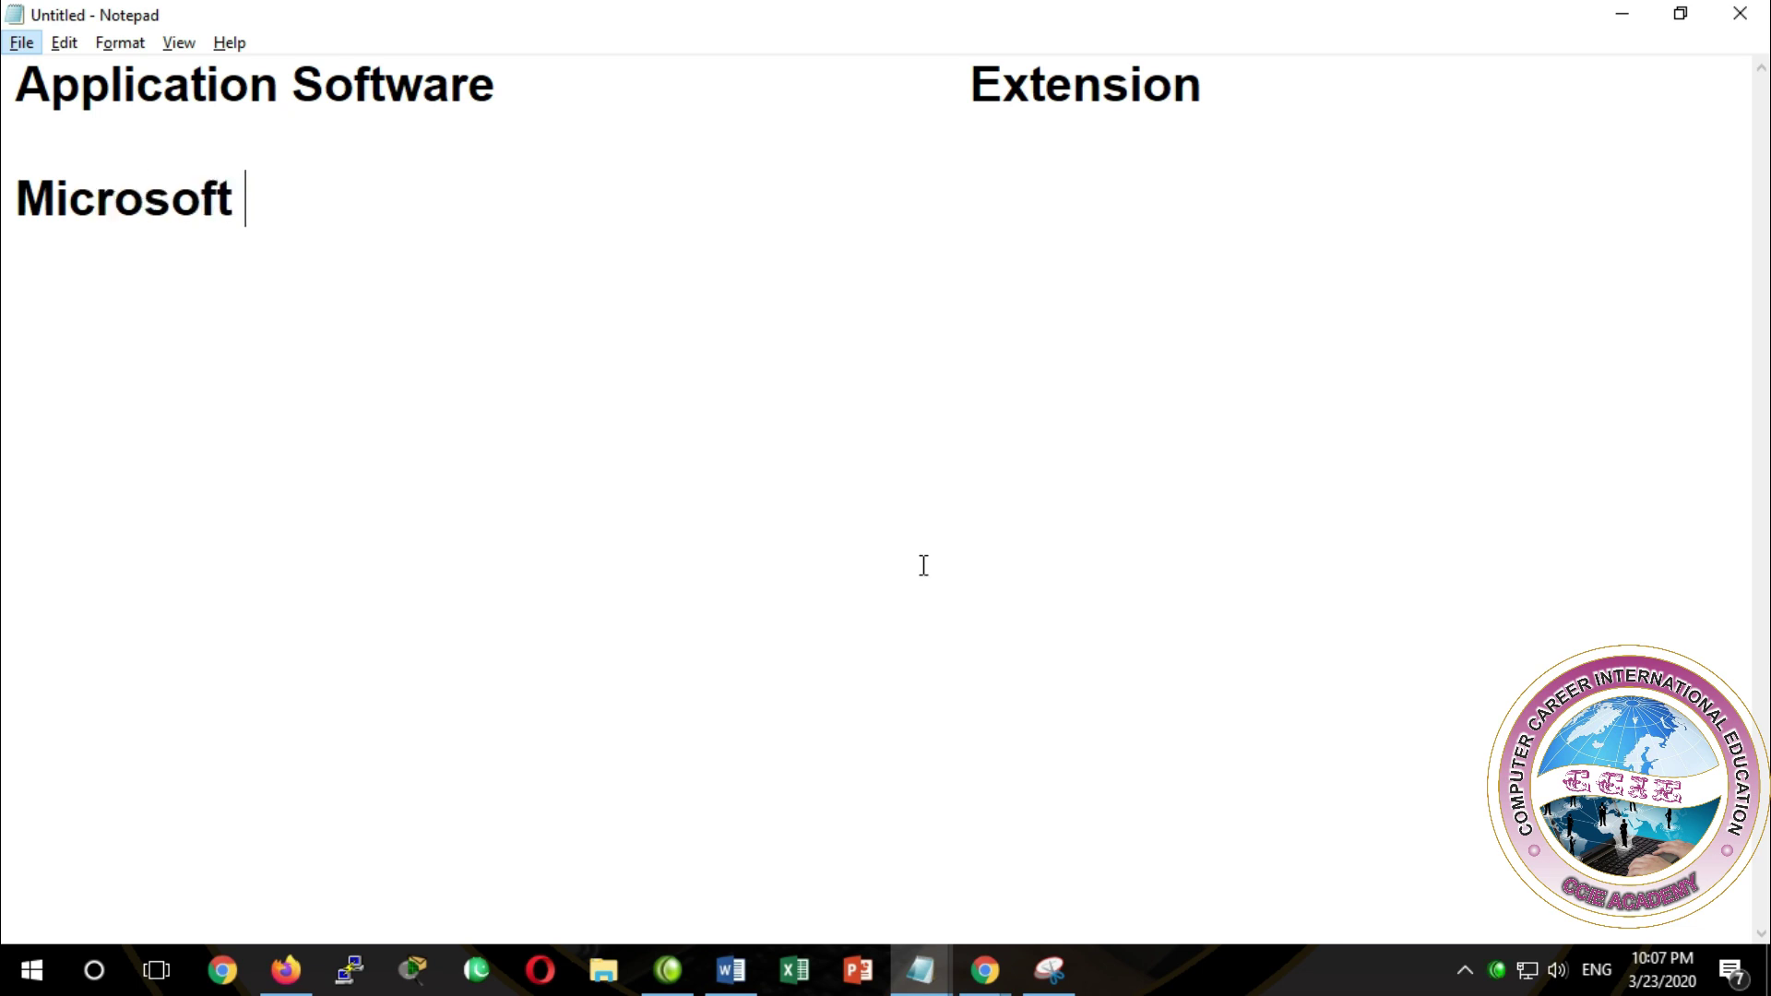
text(Power Point)
key(Tab)
key(BackSpace)
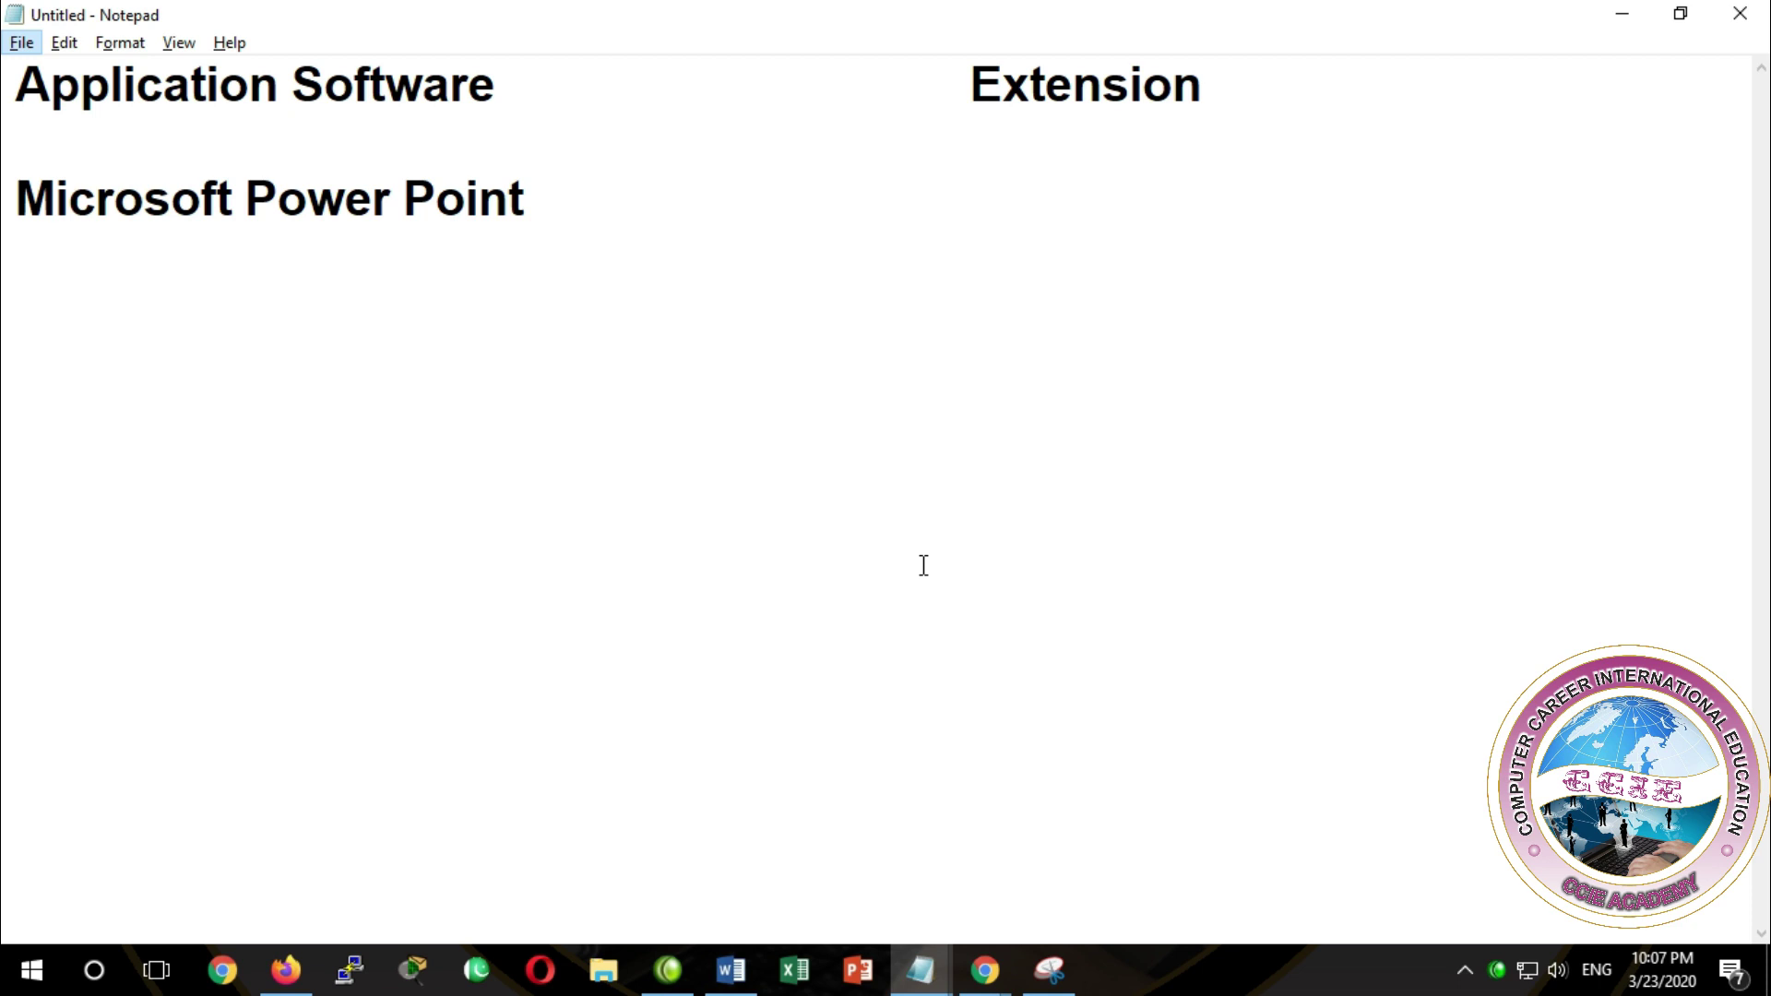
text(2019)
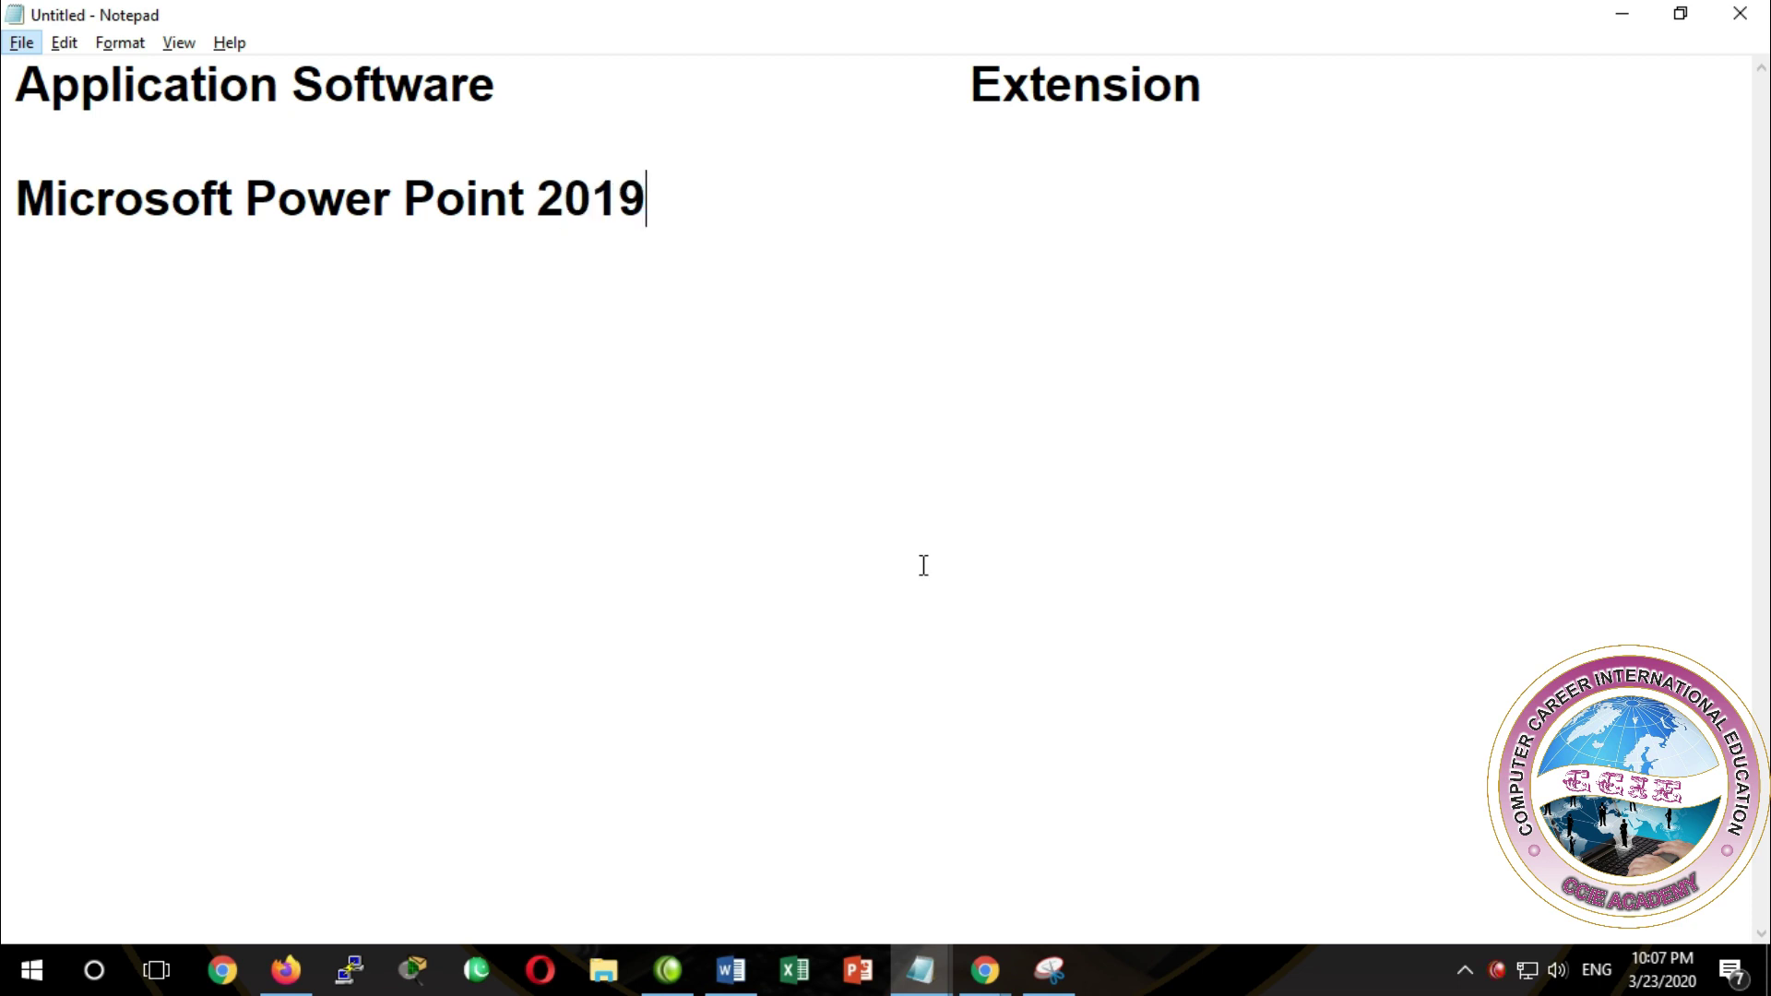
key(shift+Home)
key(Right)
key(End)
key(Tab)
key(Tab)
text(.)
text(pptx)
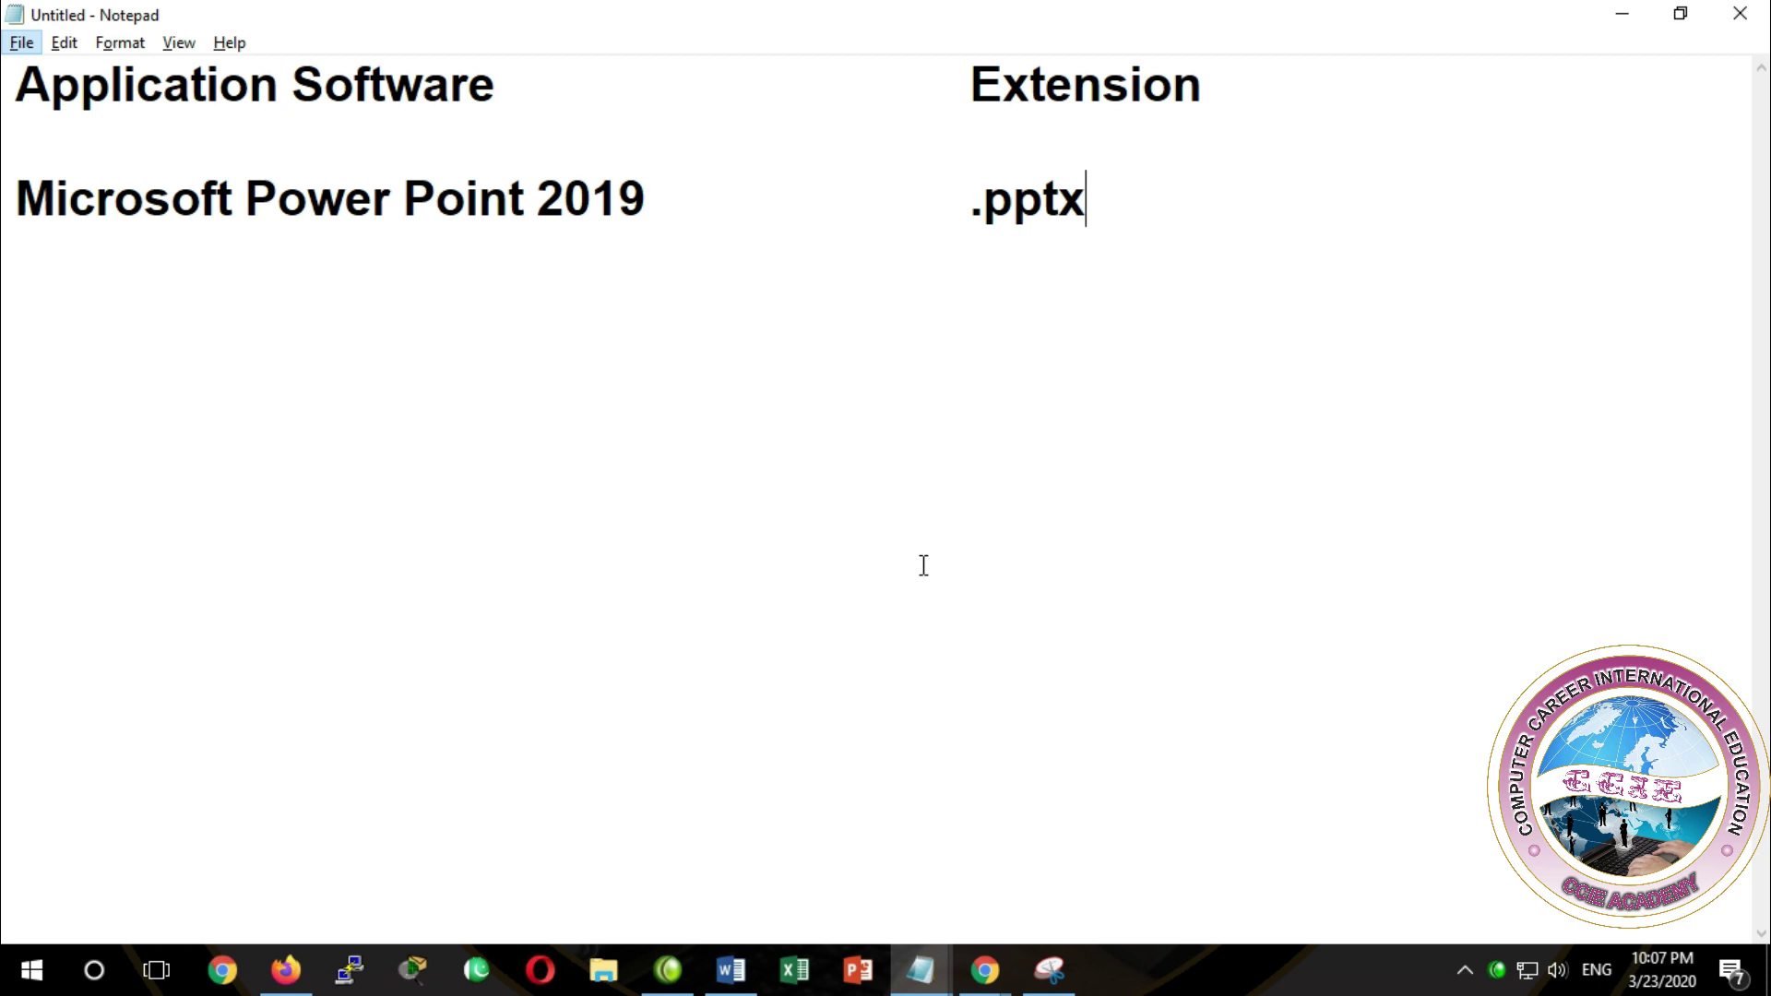
drag(1089, 198, 7, 203)
key(ctrl+c)
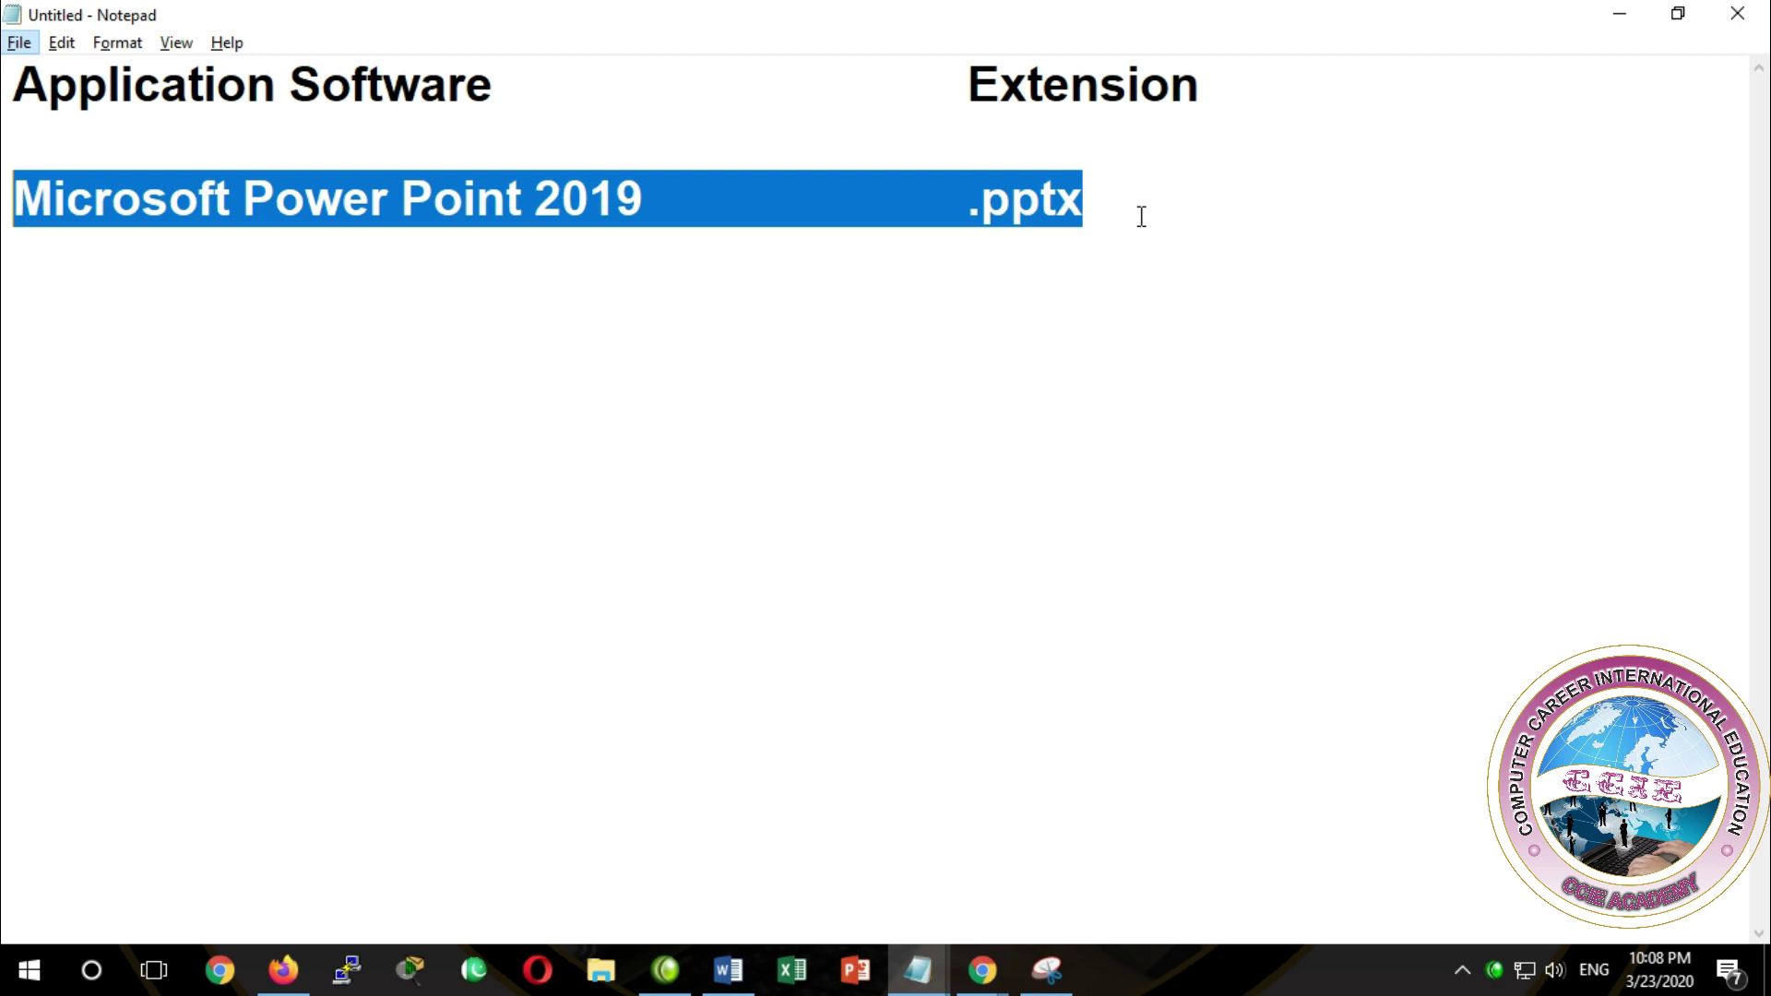
Paste copies of the 2019 row and change their years to 2016 and 2013
drag(1082, 198, 966, 198)
click(1082, 198)
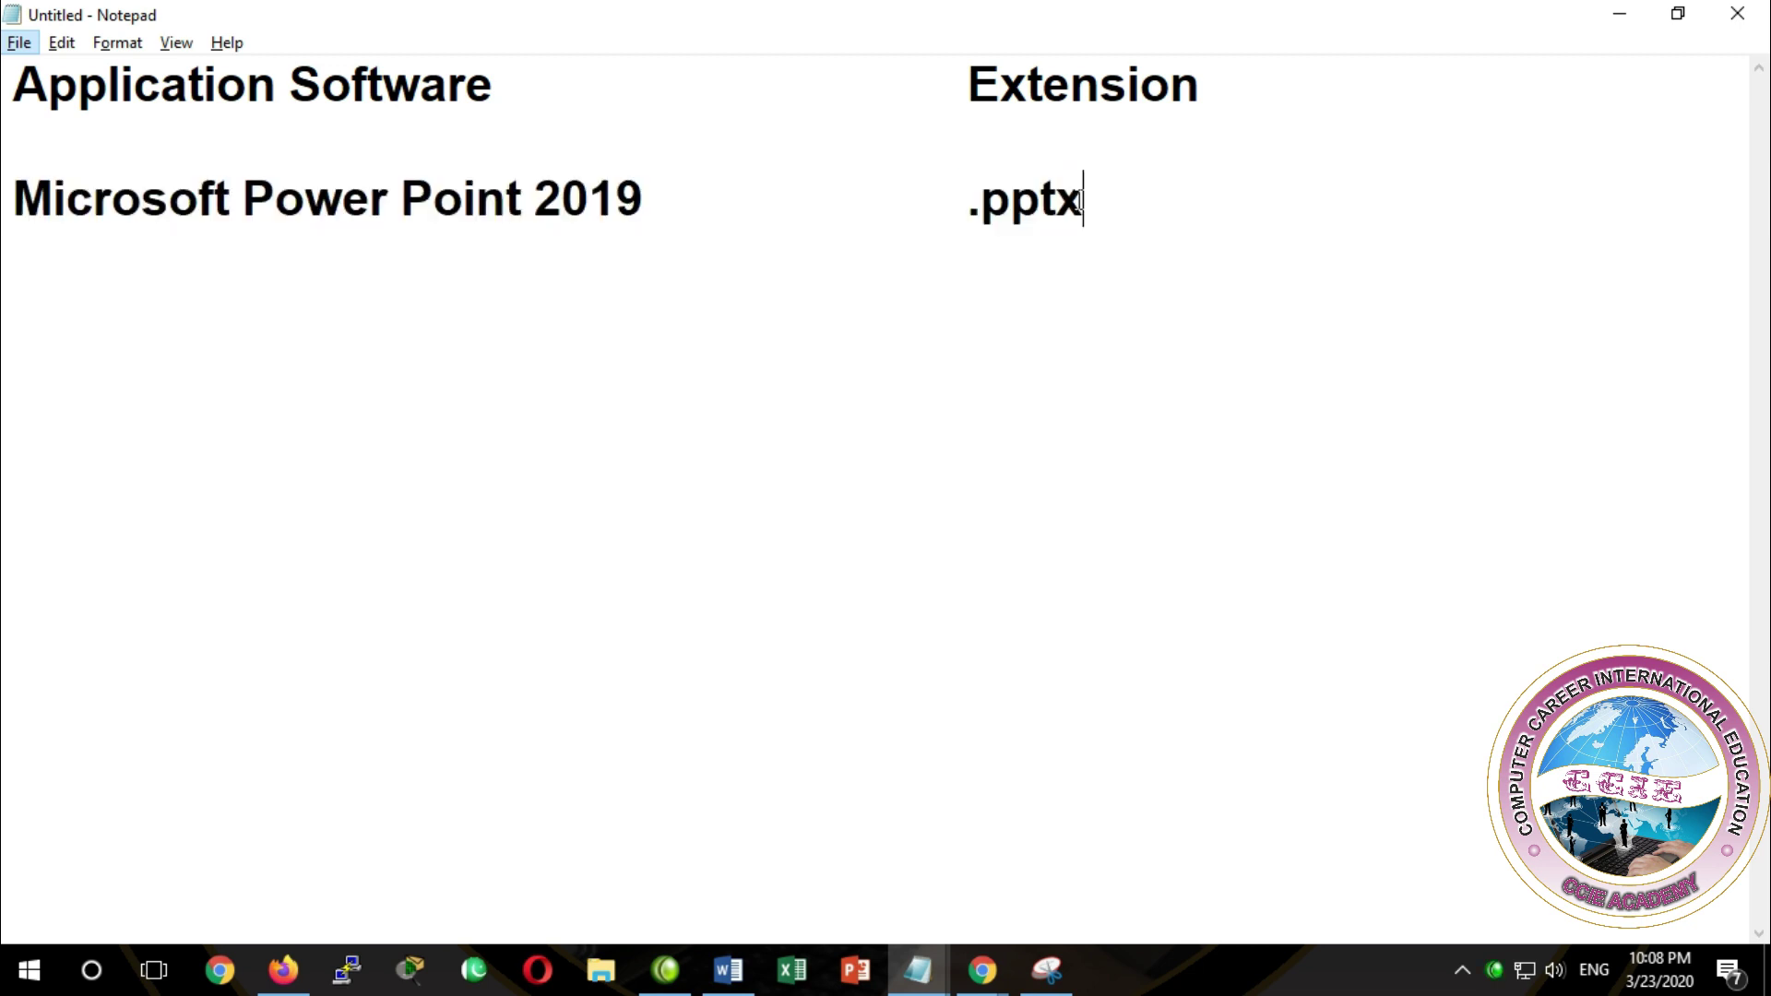
key(Return)
key(ctrl+v)
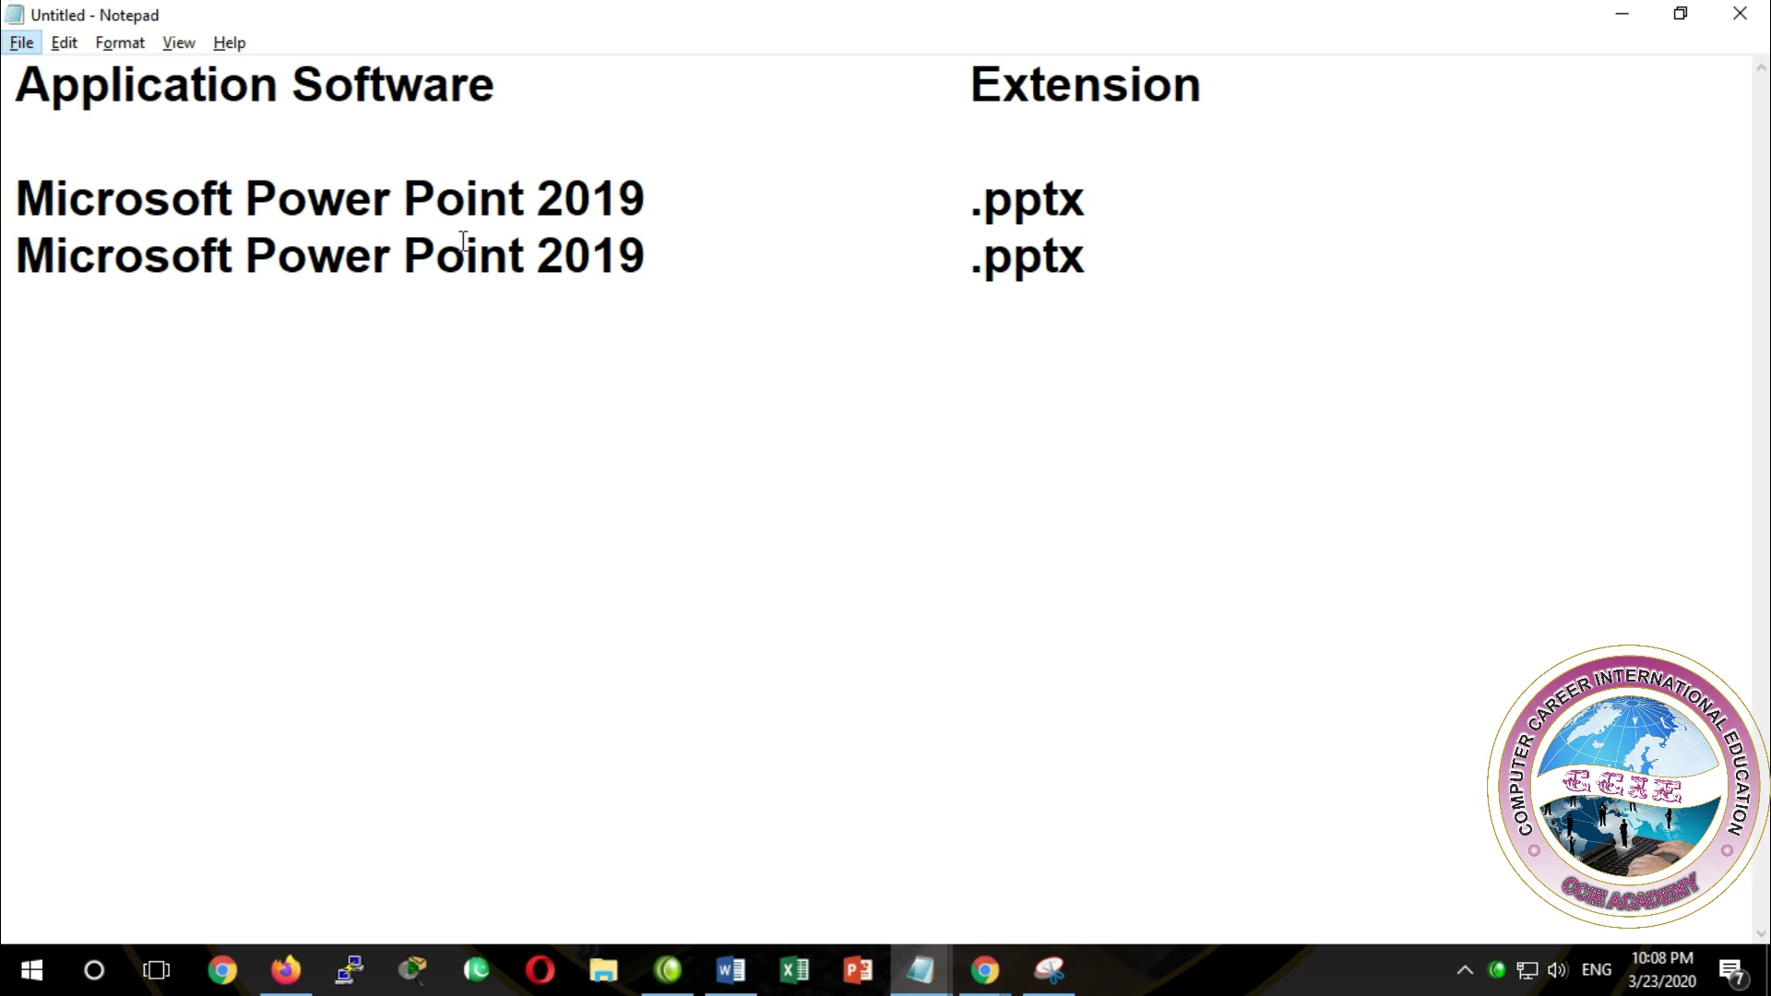
click(658, 254)
key(BackSpace)
text(6)
click(1149, 265)
key(Return)
key(ctrl+v)
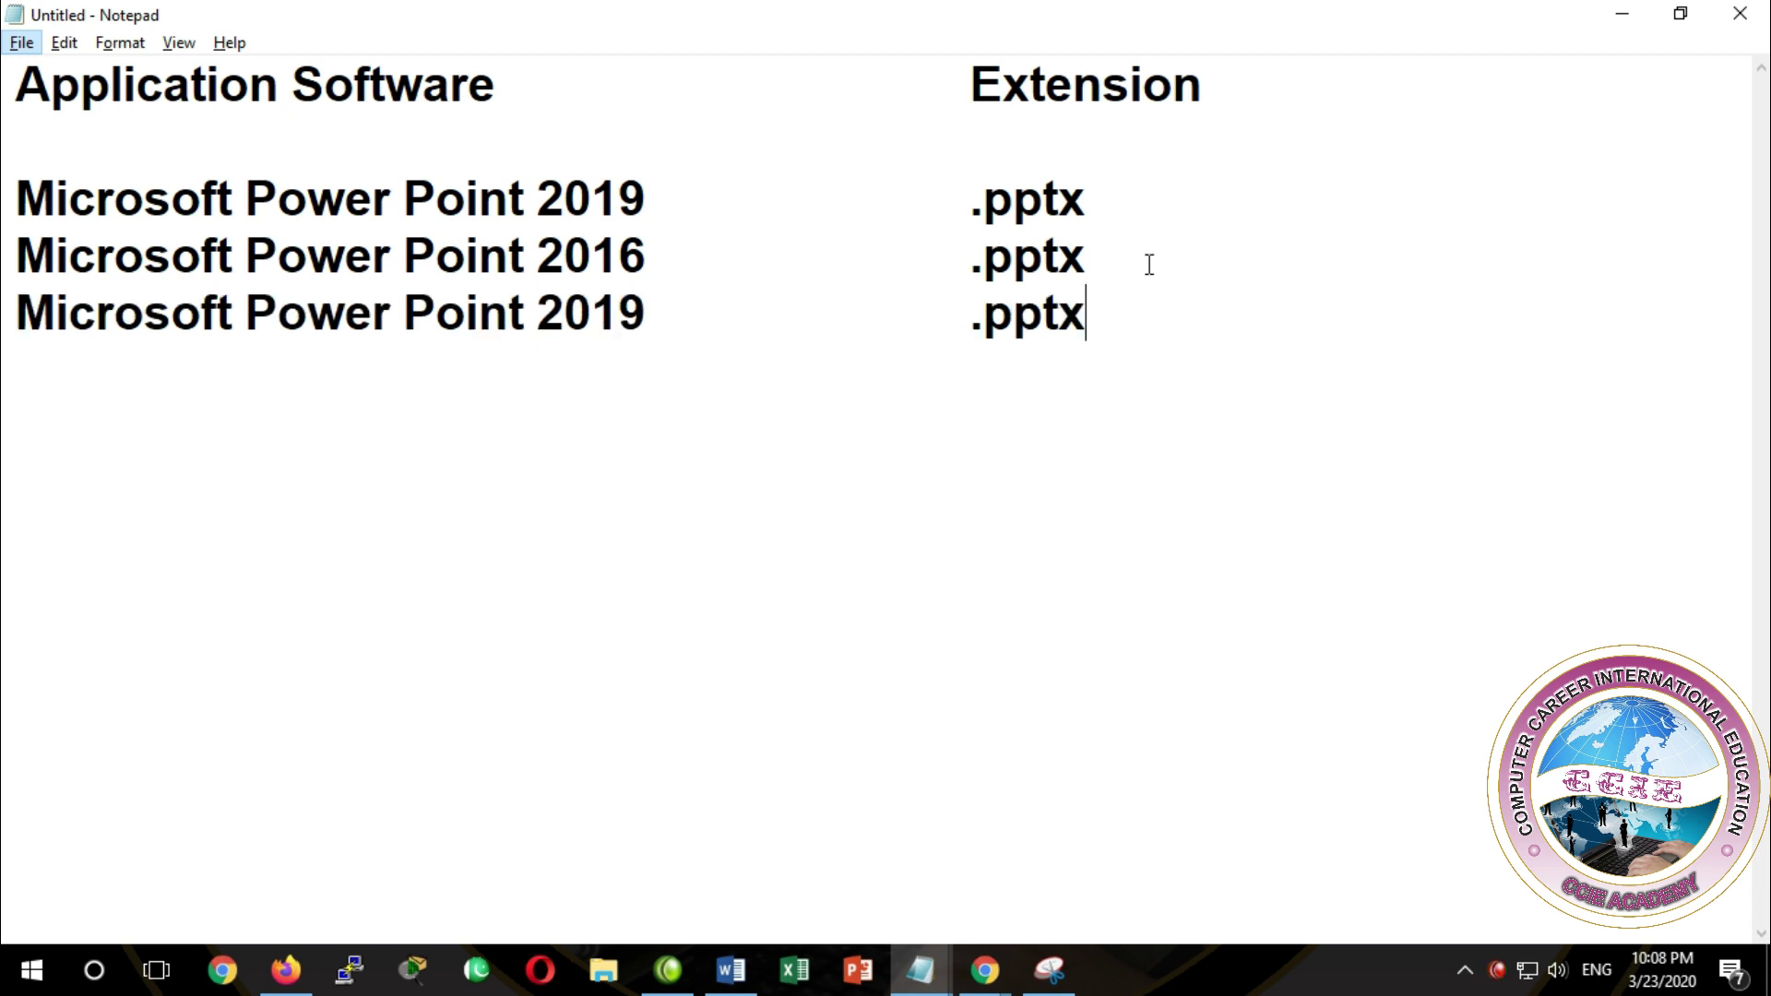
click(649, 306)
key(BackSpace)
text(3)
Add pasted rows for PowerPoint 2010 and 2007
click(1098, 323)
key(Return)
key(ctrl+v)
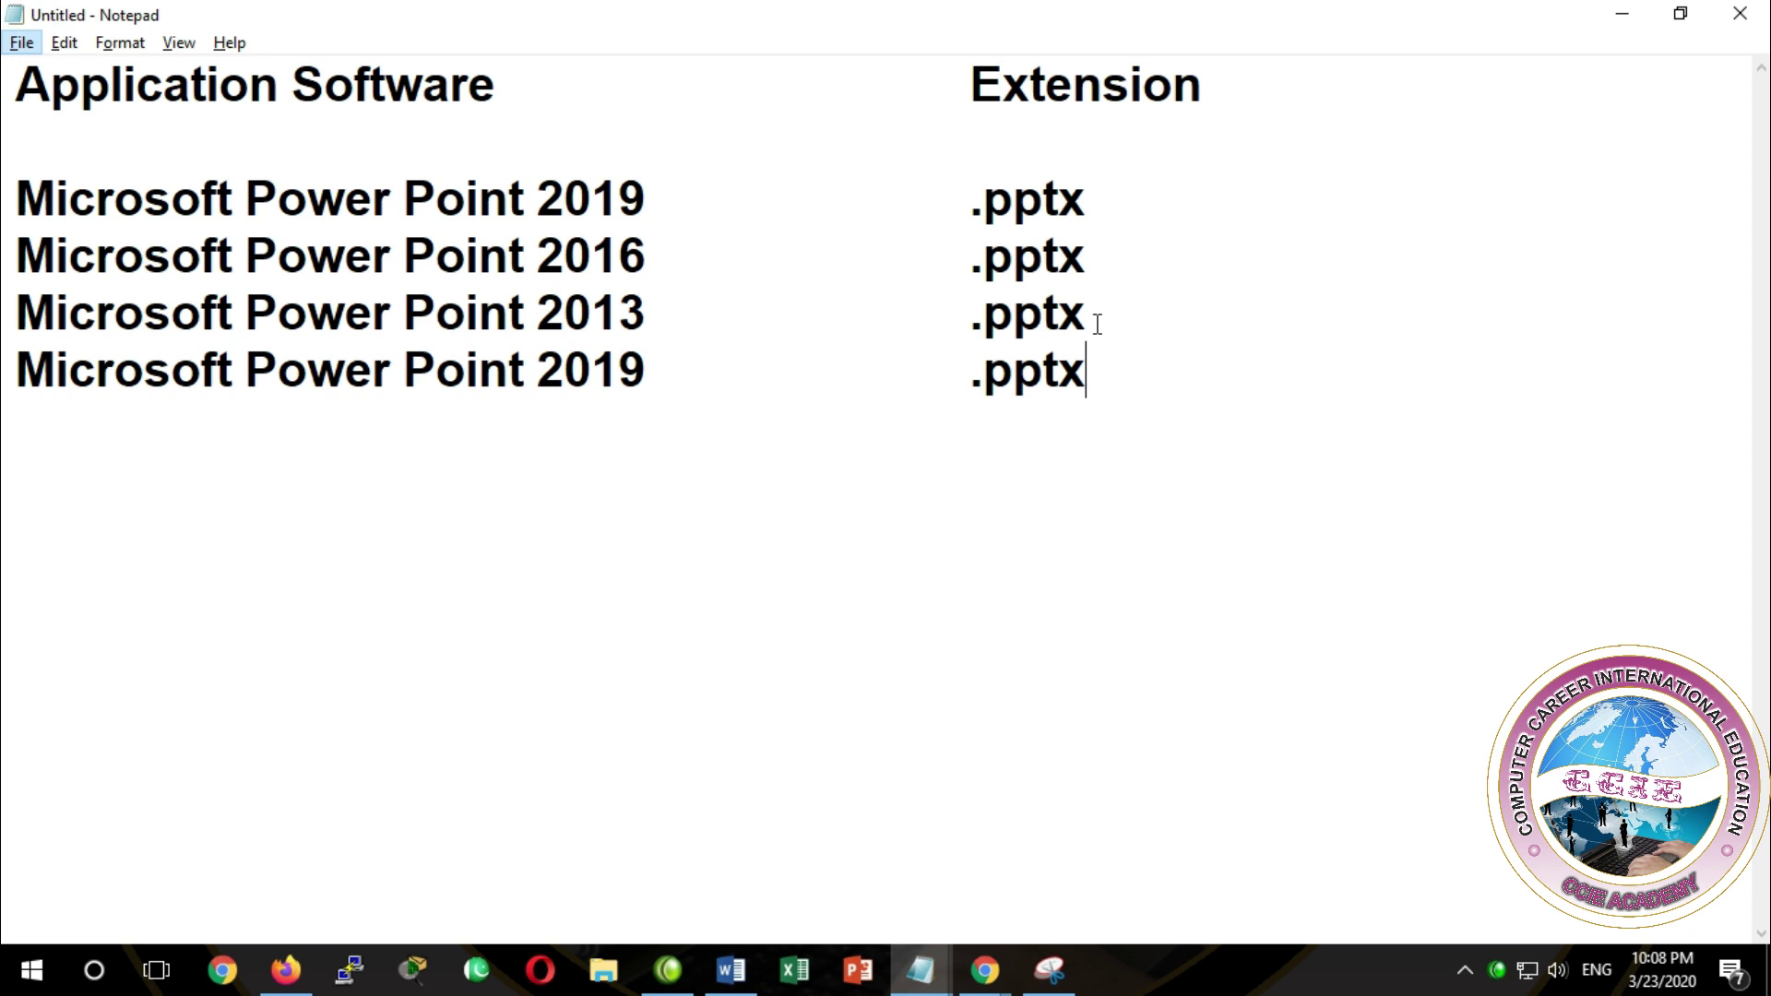
click(662, 378)
key(BackSpace)
text(0)
click(1101, 375)
key(Return)
key(ctrl+v)
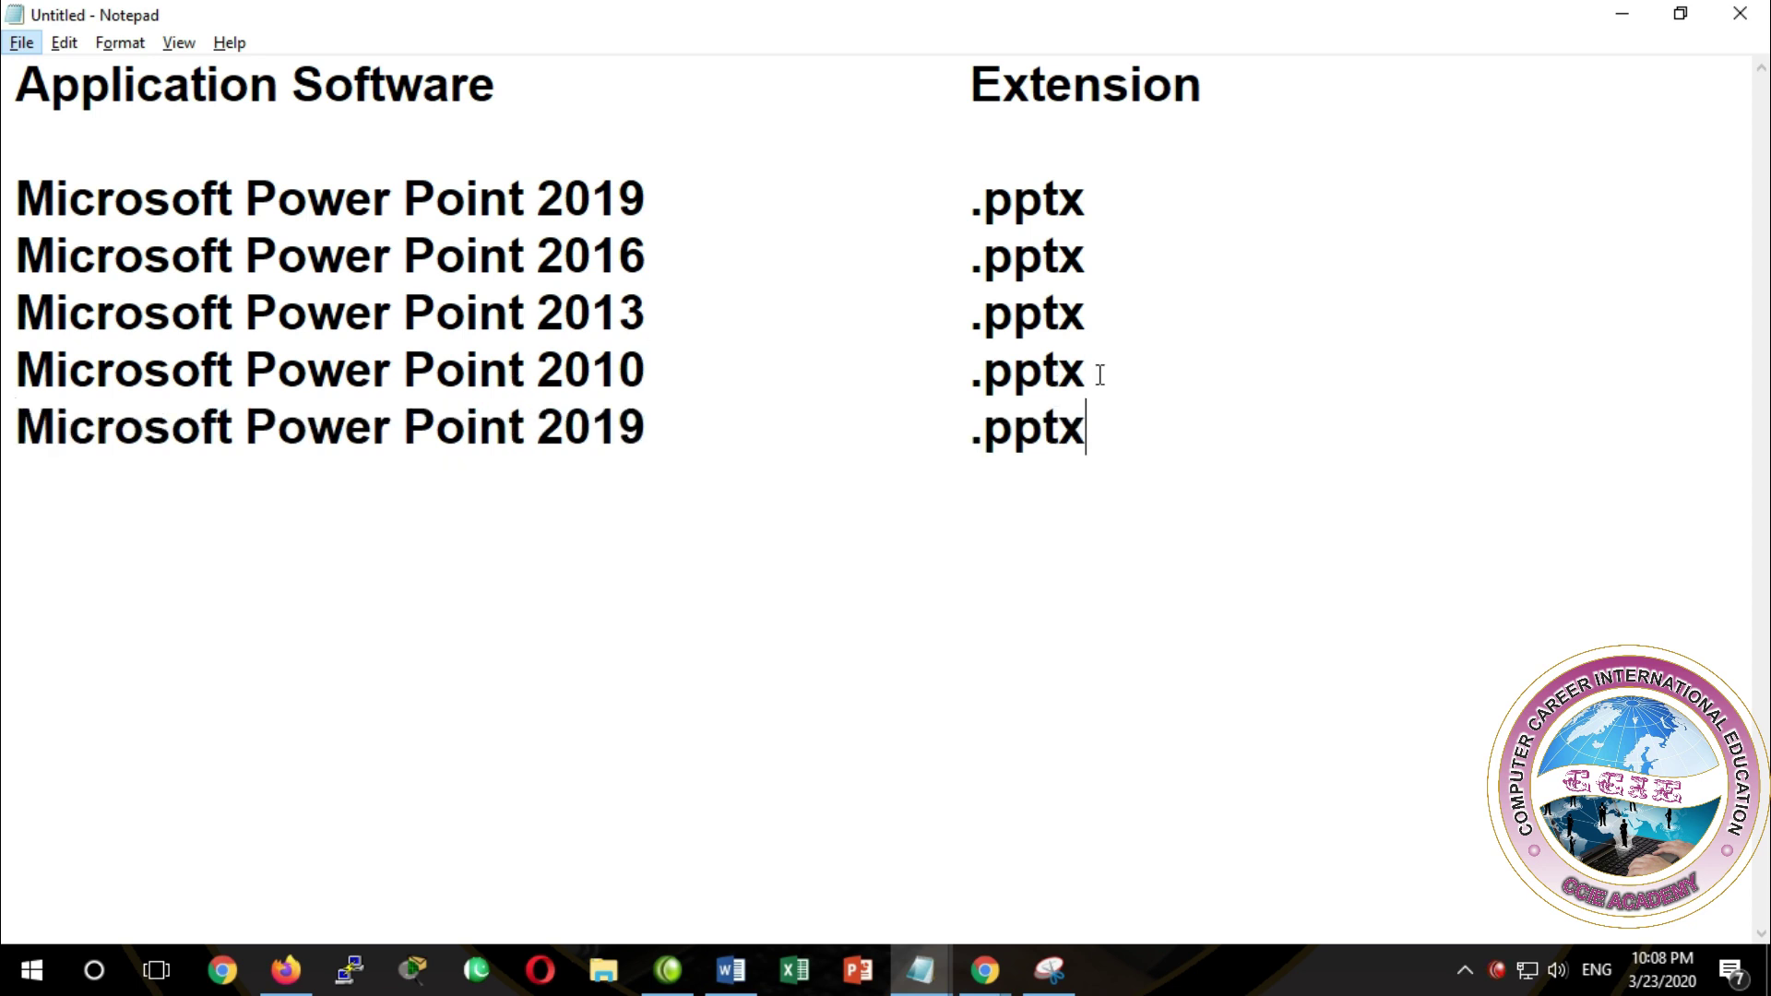
click(646, 434)
key(BackSpace)
key(BackSpace)
text(0)
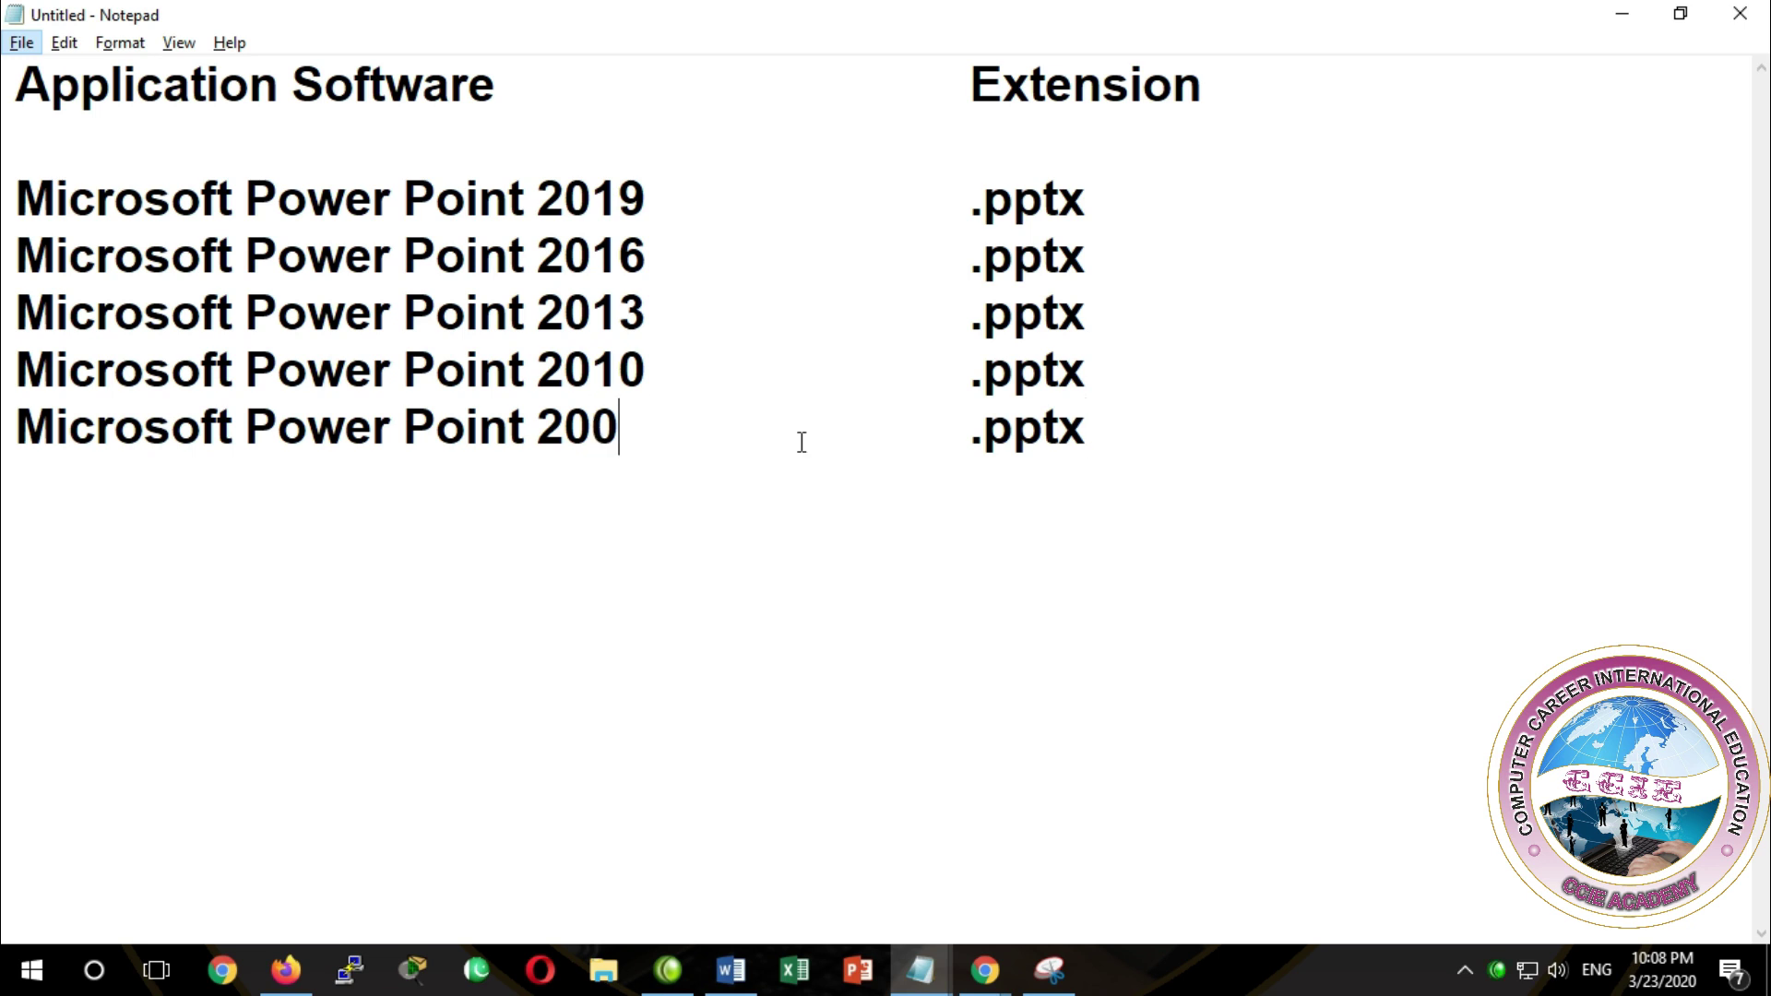
text(7)
Add a PowerPoint 2003 row with its extension changed to .ppt
click(1097, 441)
key(Return)
key(ctrl+v)
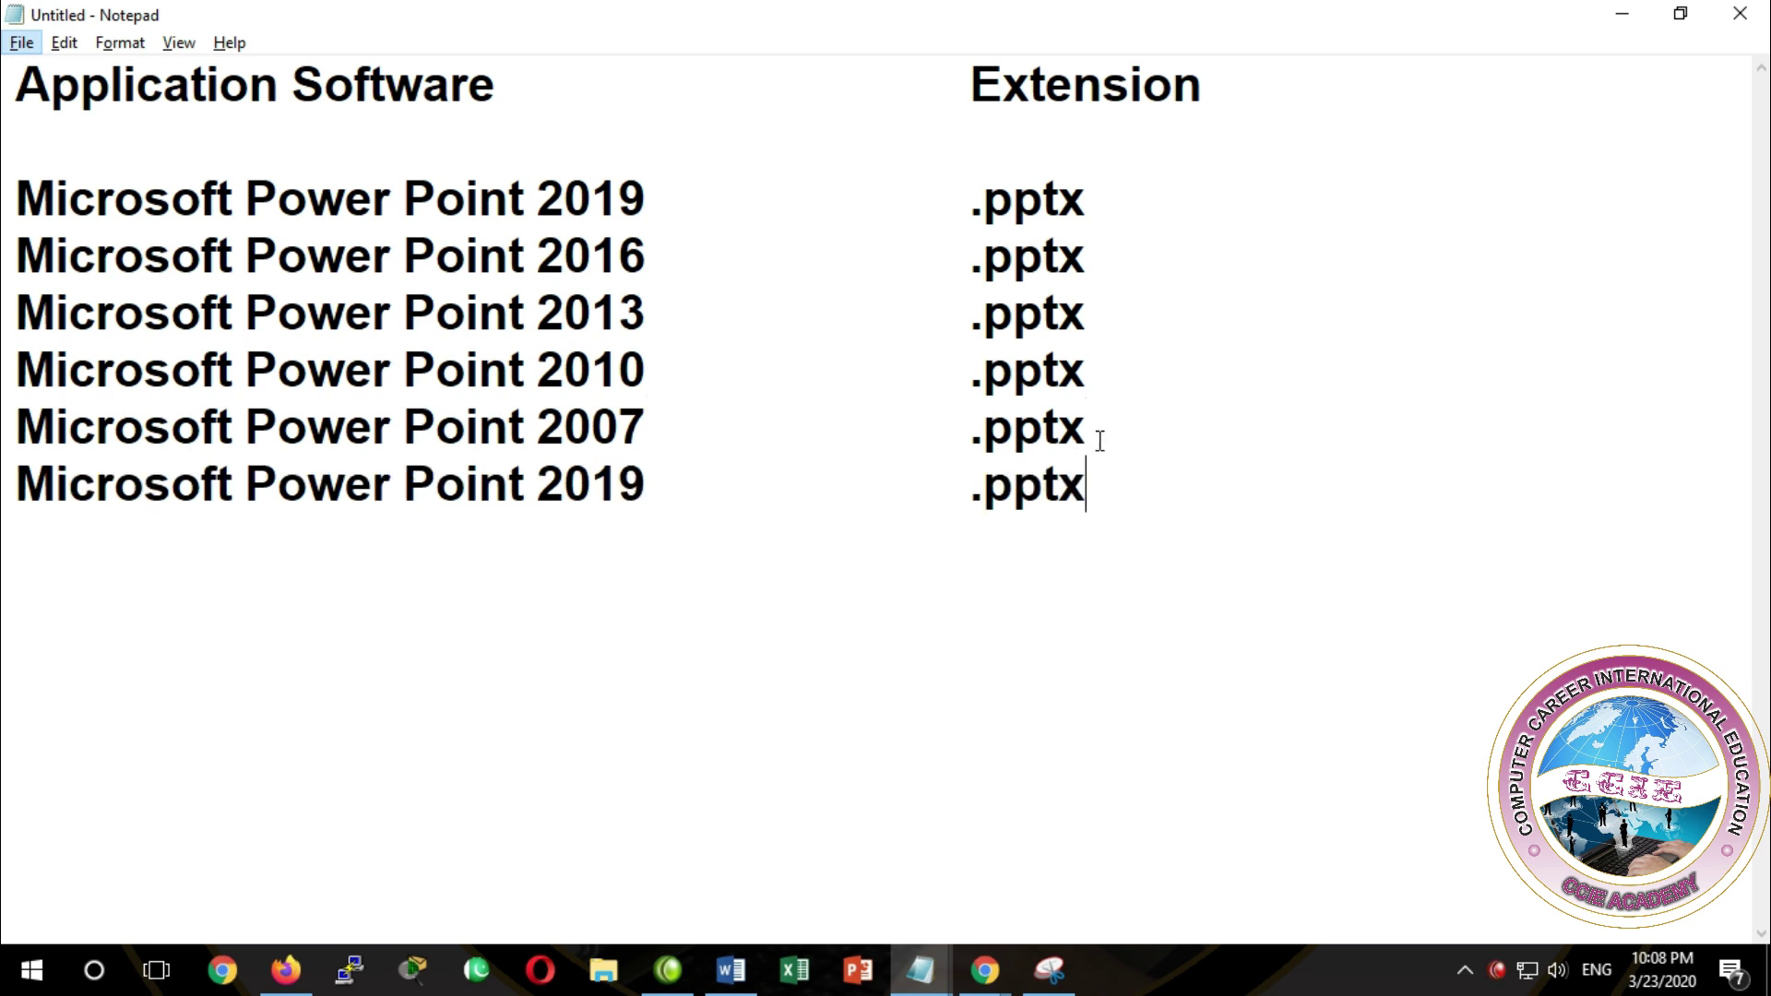
click(646, 491)
key(BackSpace)
key(BackSpace)
text(03)
click(1149, 500)
key(BackSpace)
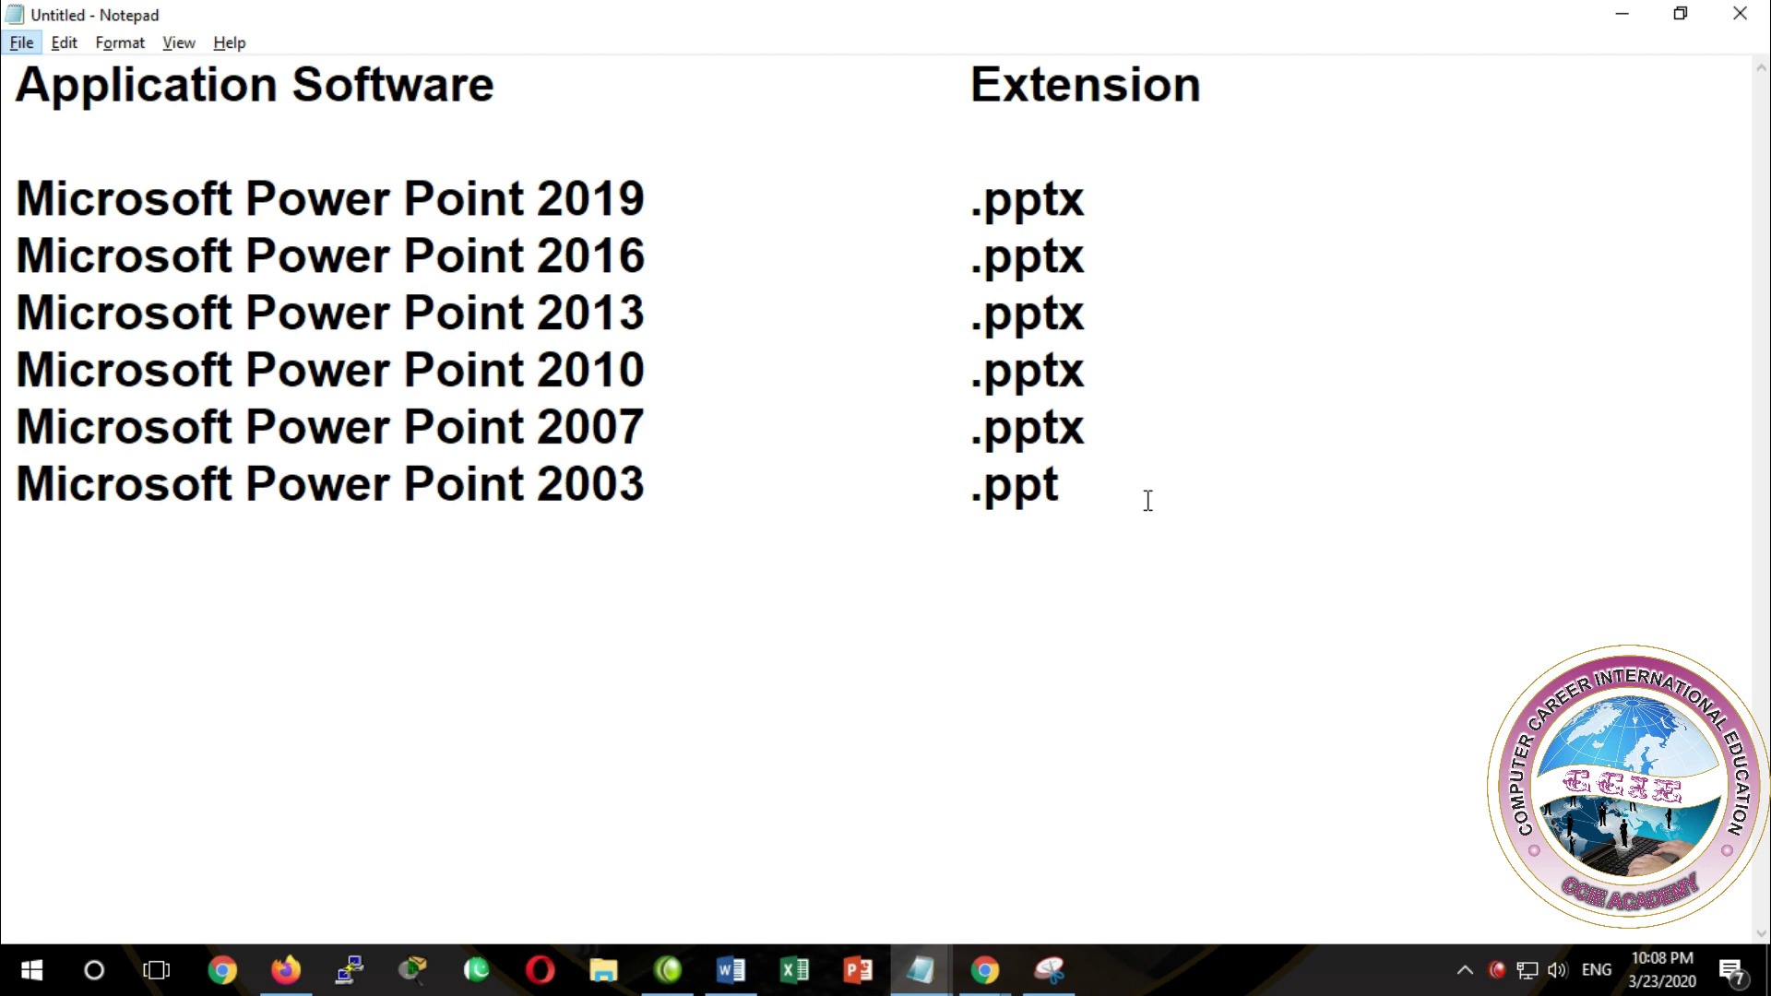
Add a Microsoft Power Point 2000 row with the .ppt extension
key(ctrl+v)
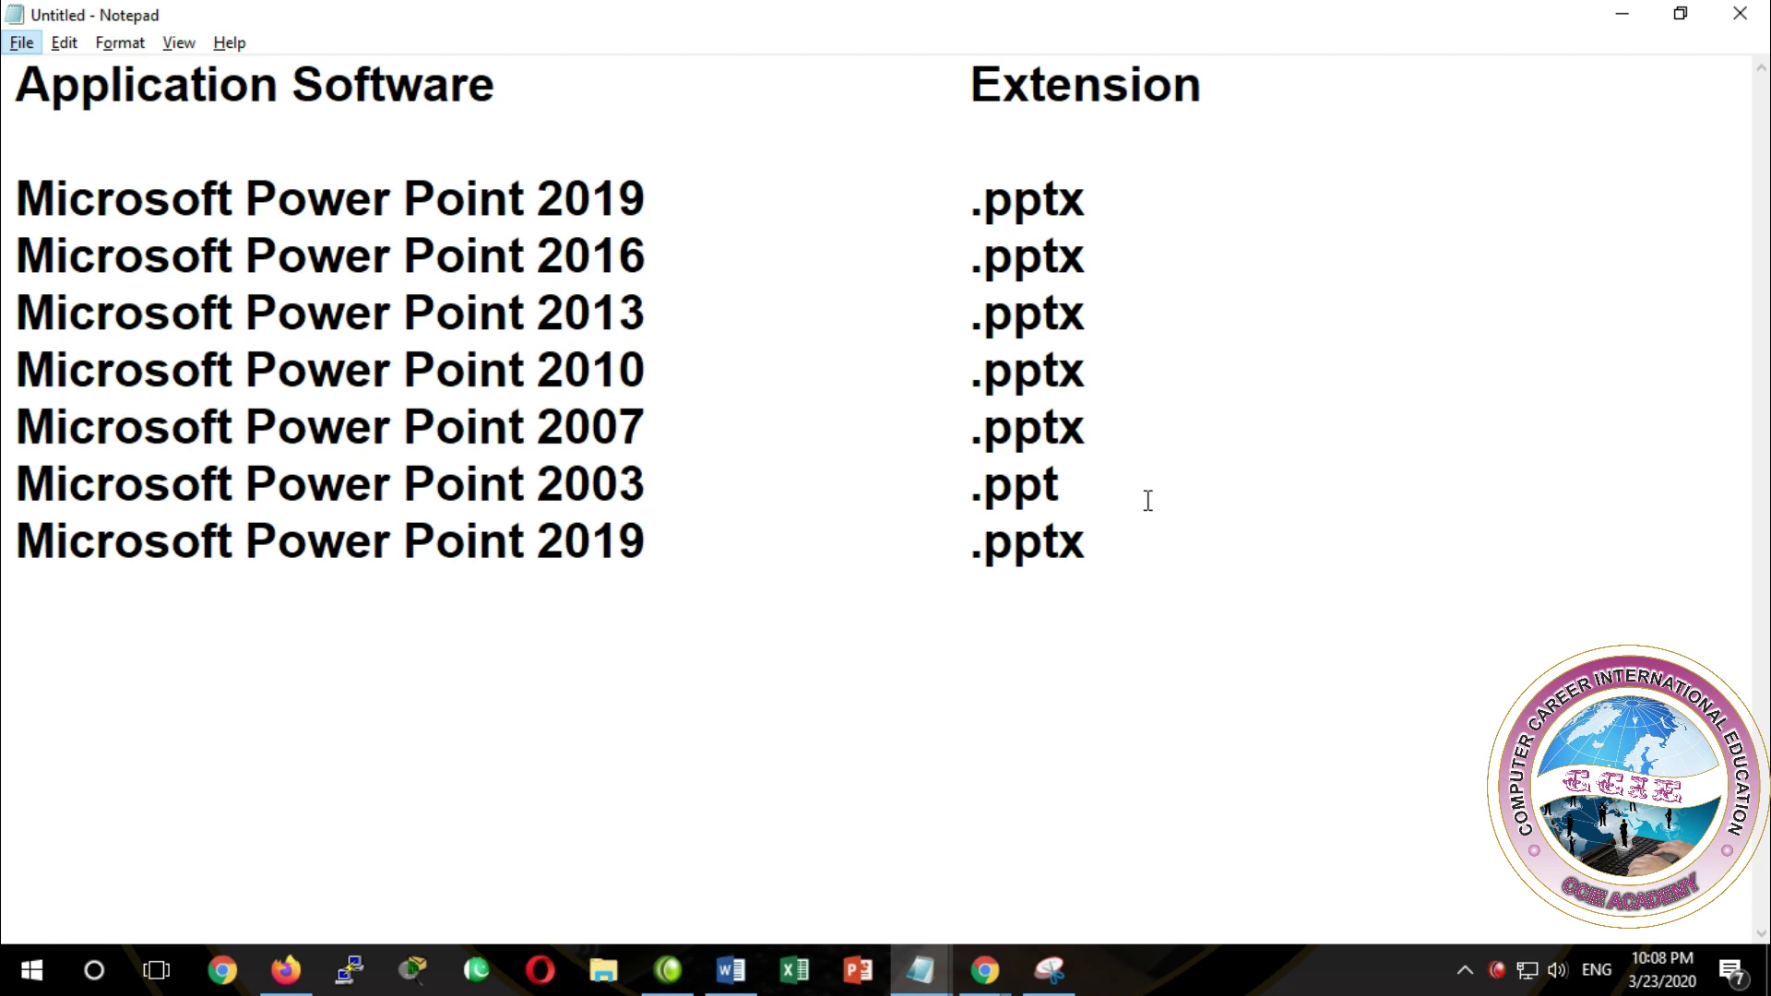
click(655, 535)
key(BackSpace)
key(BackSpace)
text(00)
click(1100, 551)
key(BackSpace)
key(BackSpace)
text(t Power Point 2000)
Start another row and change its year to 97
key(Return)
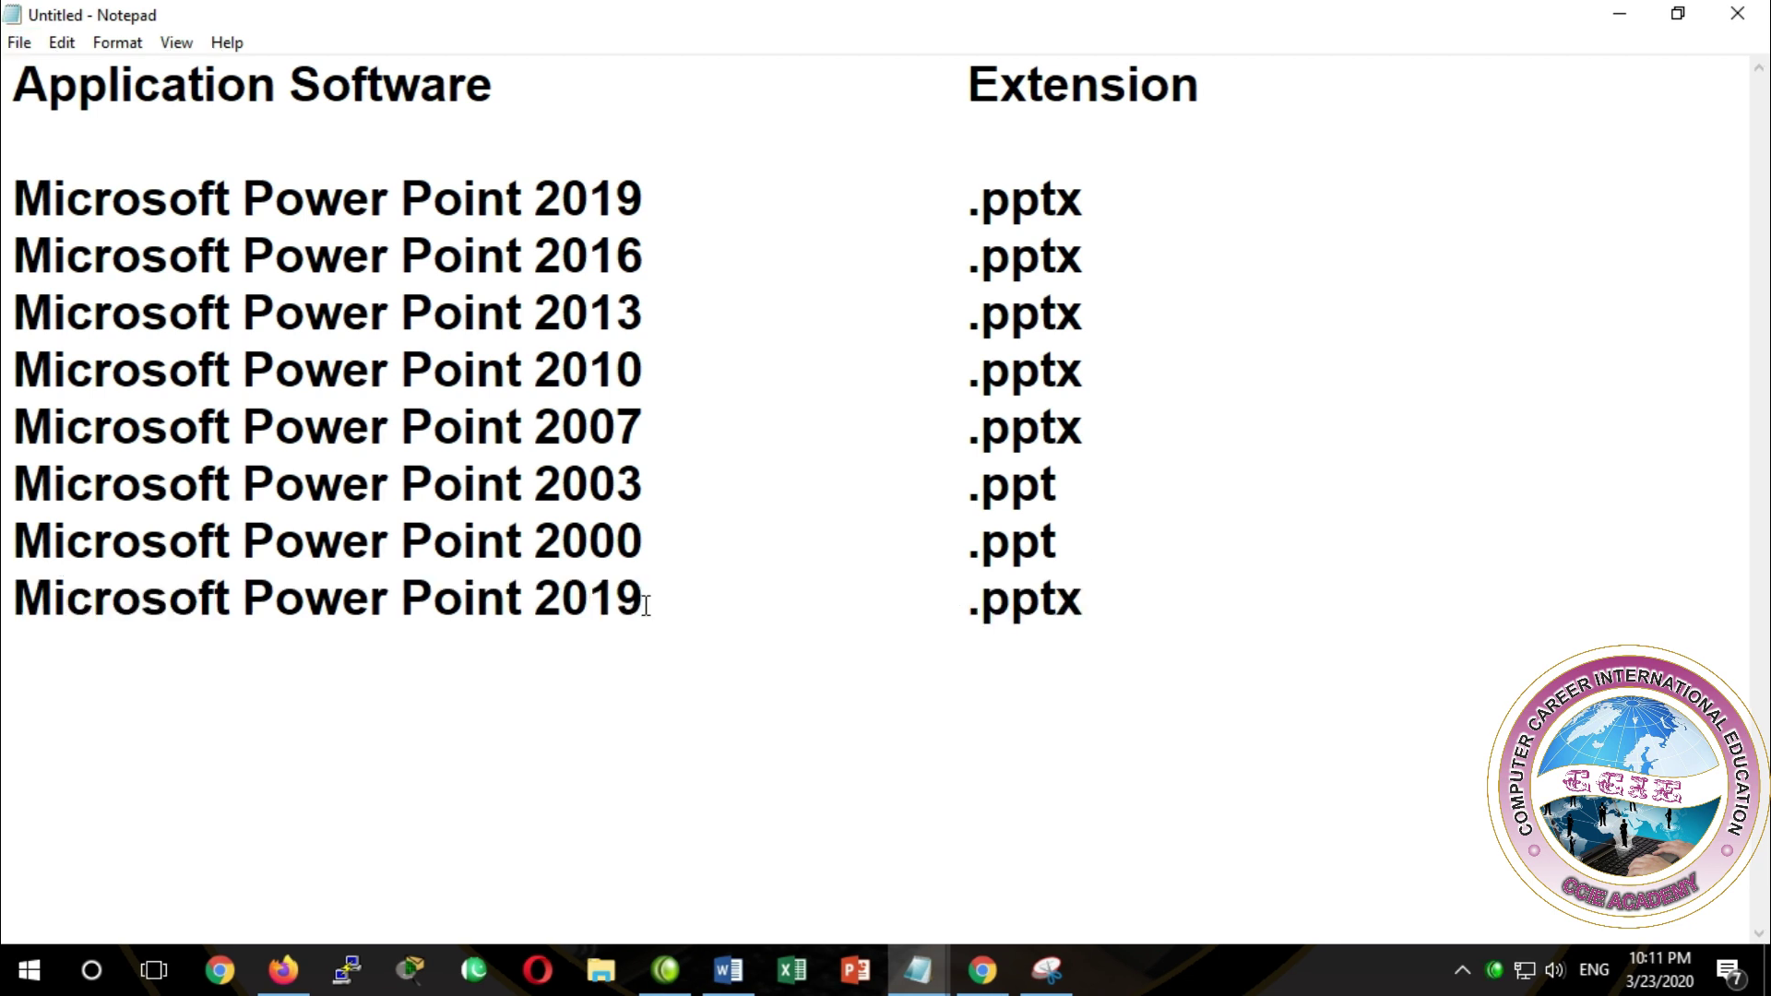
click(646, 607)
key(BackSpace)
key(BackSpace)
key(BackSpace)
key(BackSpace)
text(97)
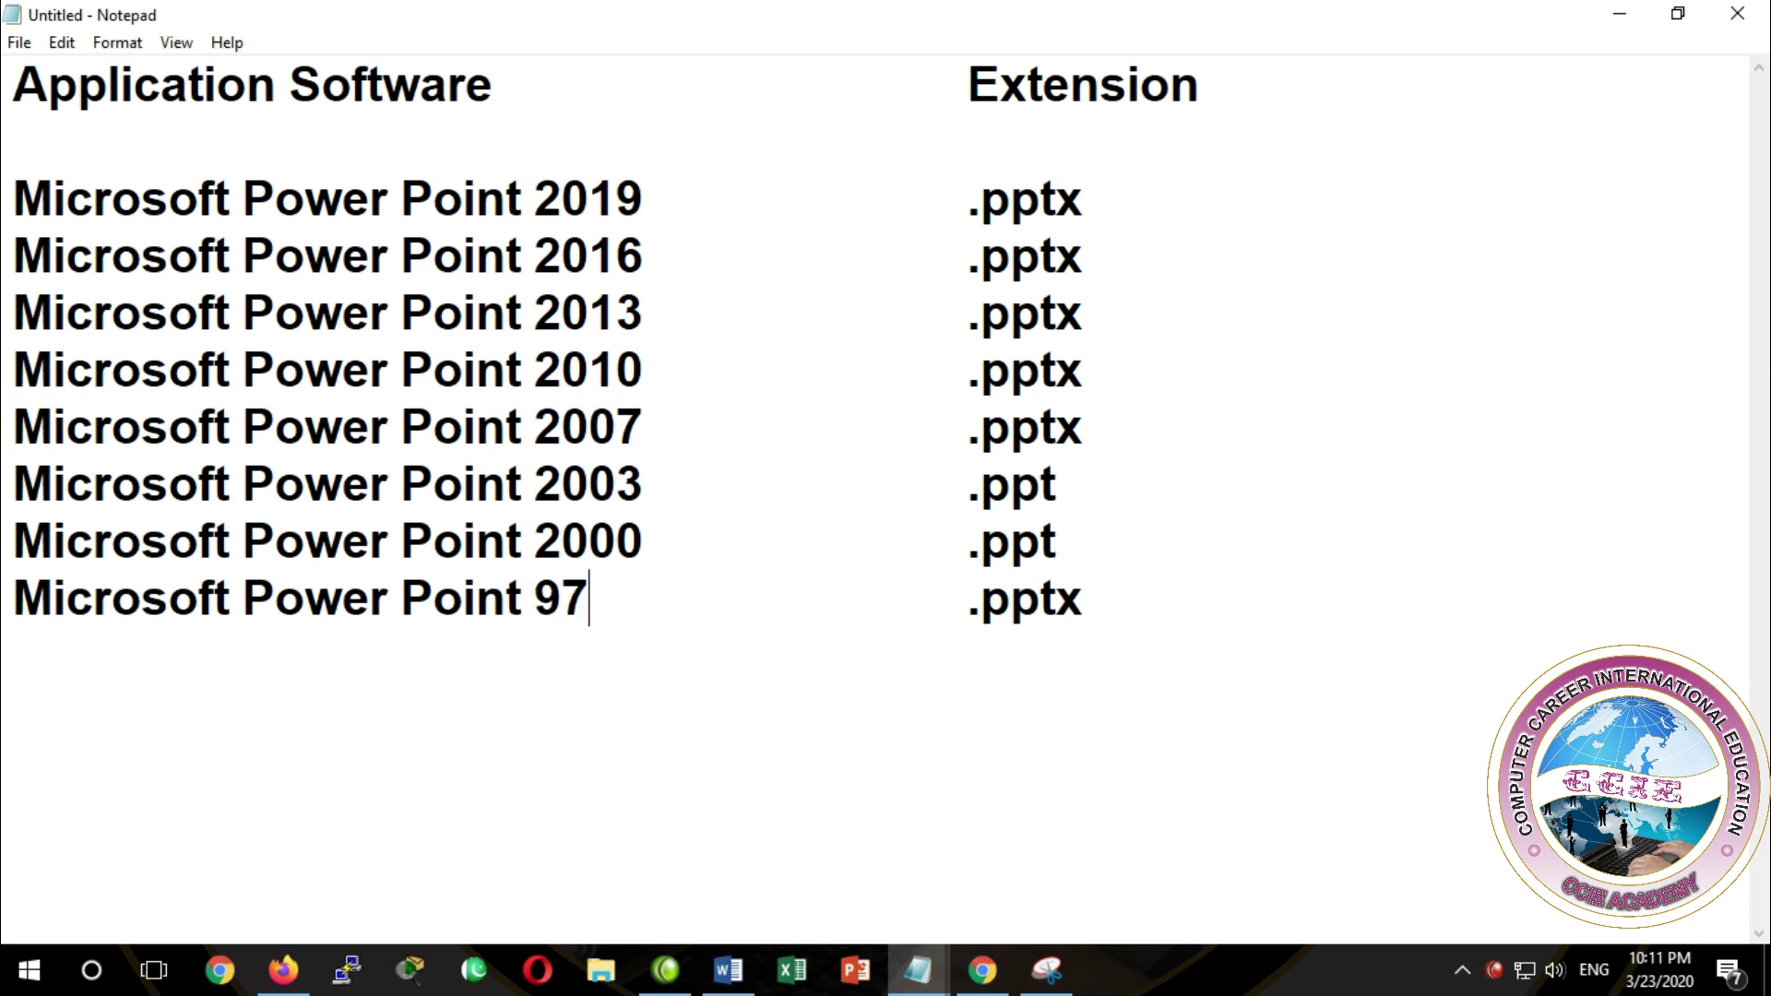
click(1107, 601)
key(BackSpace)
Minimize Notepad and Word, then refresh the desktop three times
click(1615, 18)
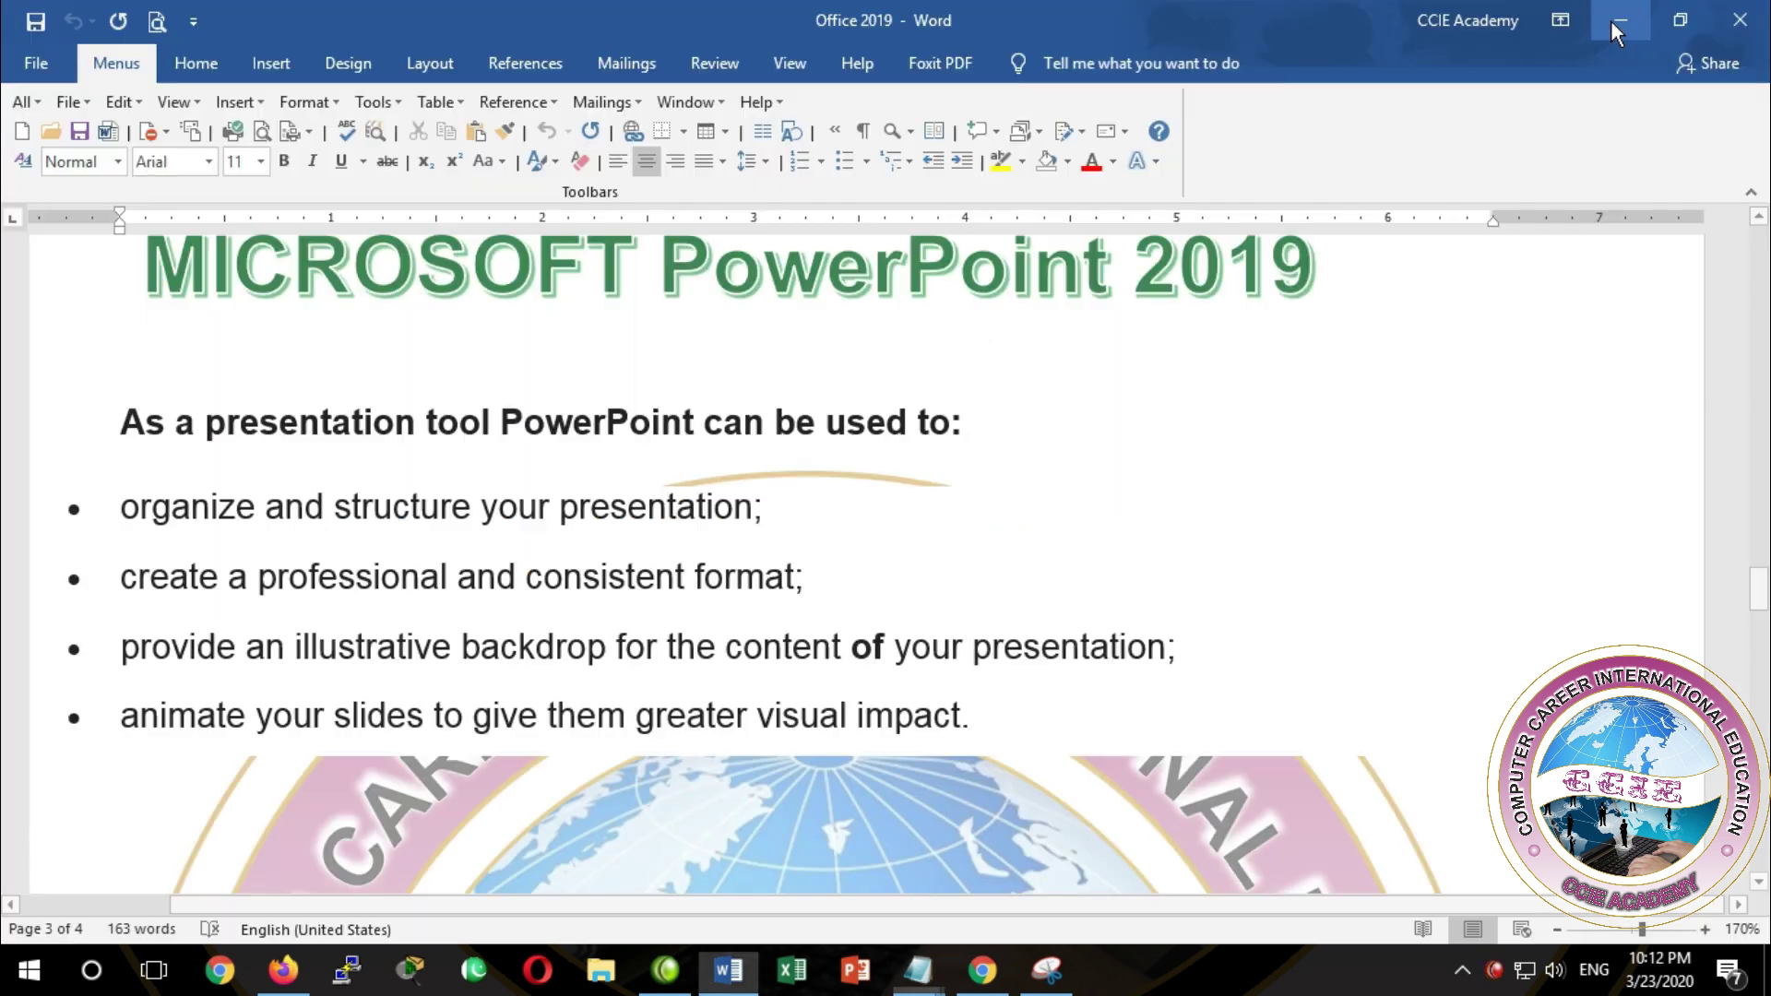
click(1631, 21)
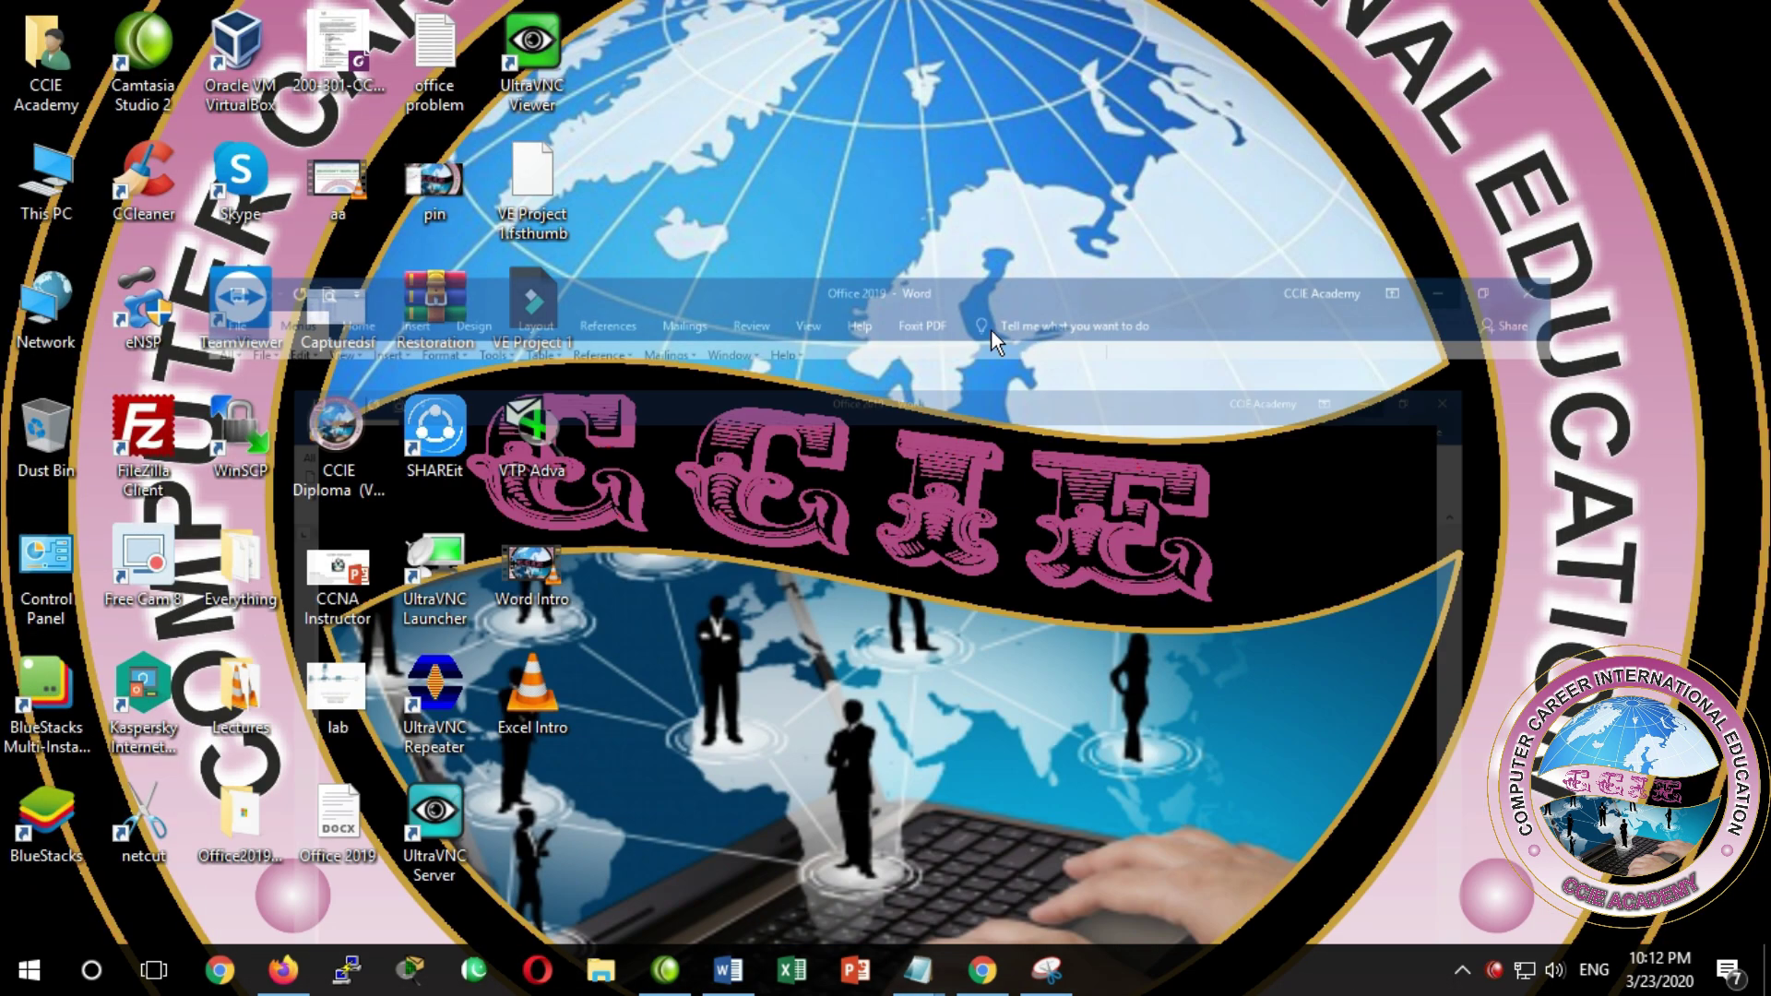
right_click(716, 213)
click(812, 291)
right_click(775, 236)
click(812, 312)
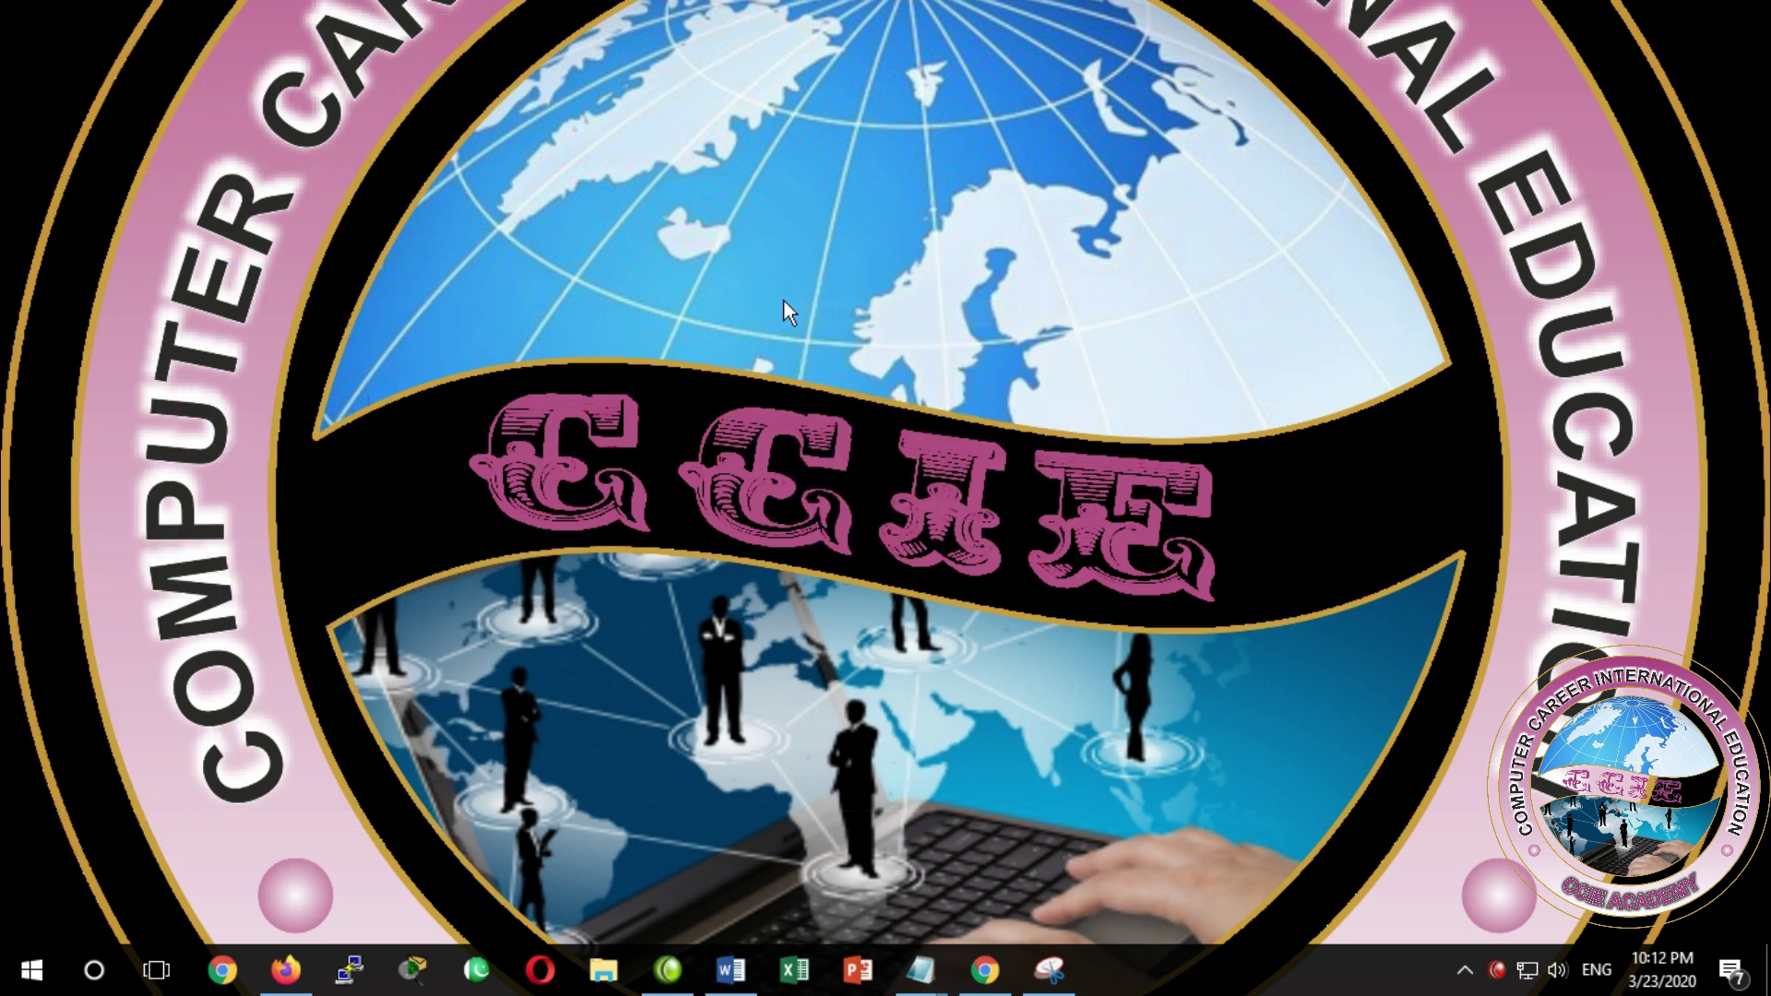
right_click(759, 273)
click(802, 348)
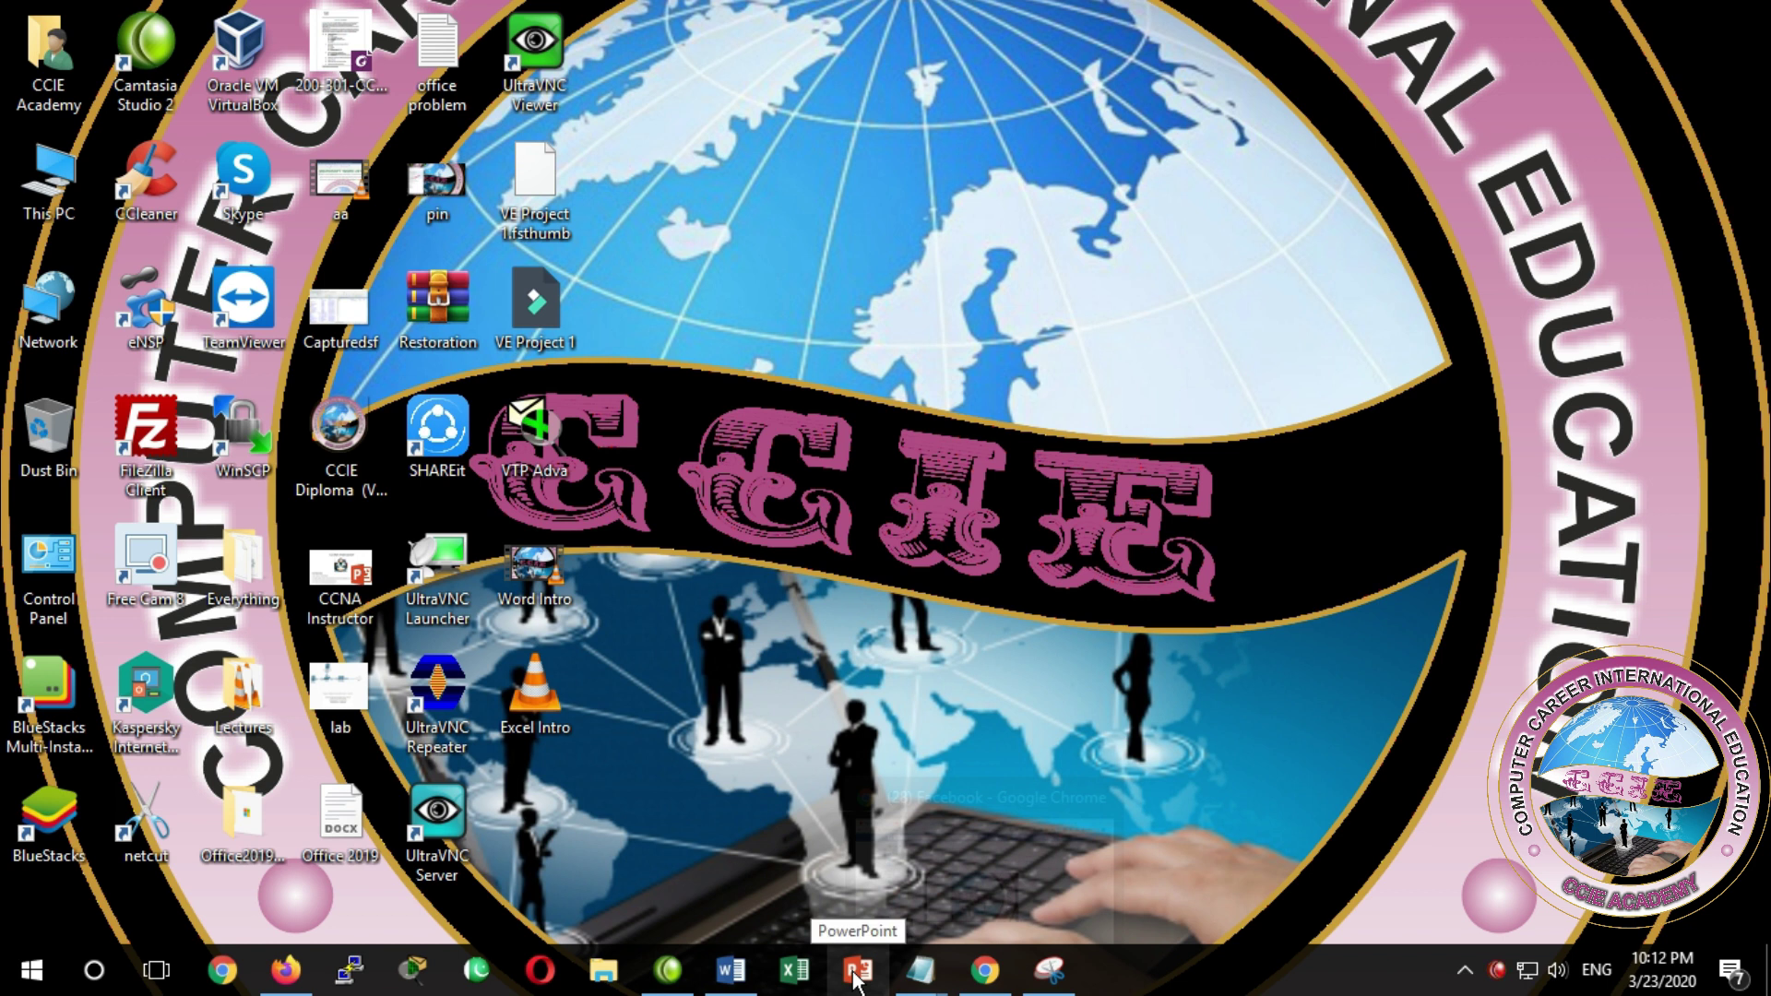
Launch PowerPoint 2019 by searching 'power point' from the Start menu
click(857, 970)
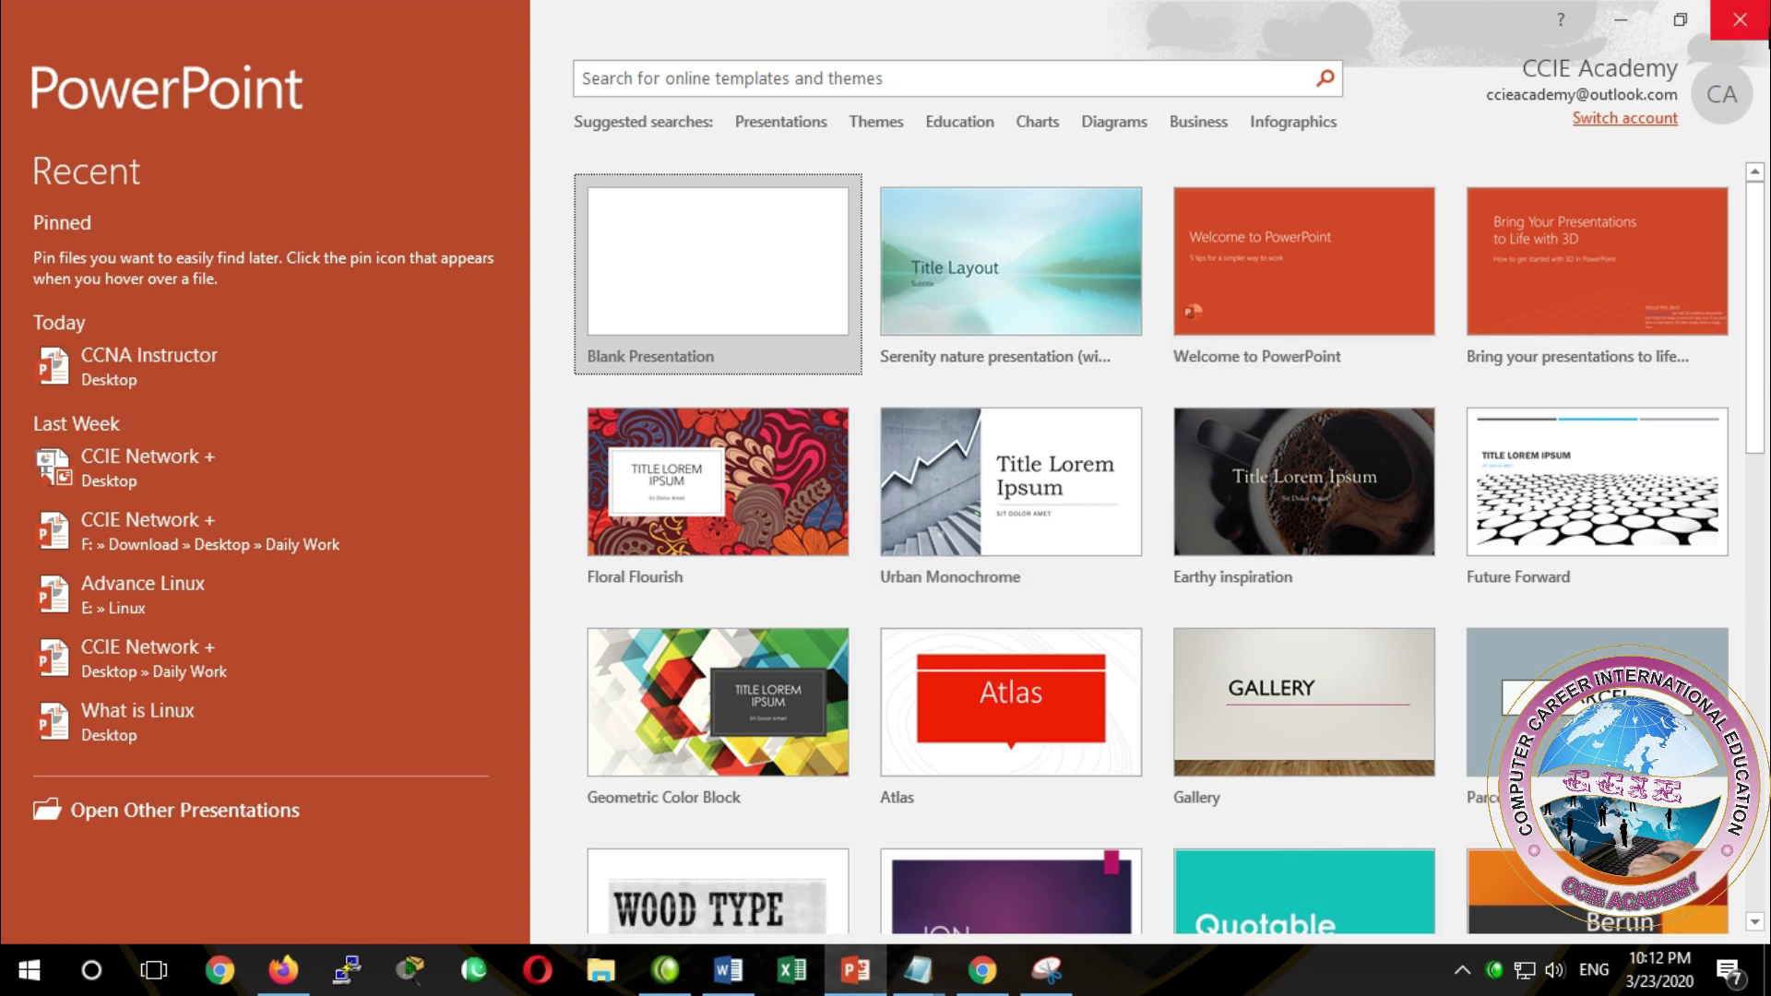
click(1740, 19)
key(super)
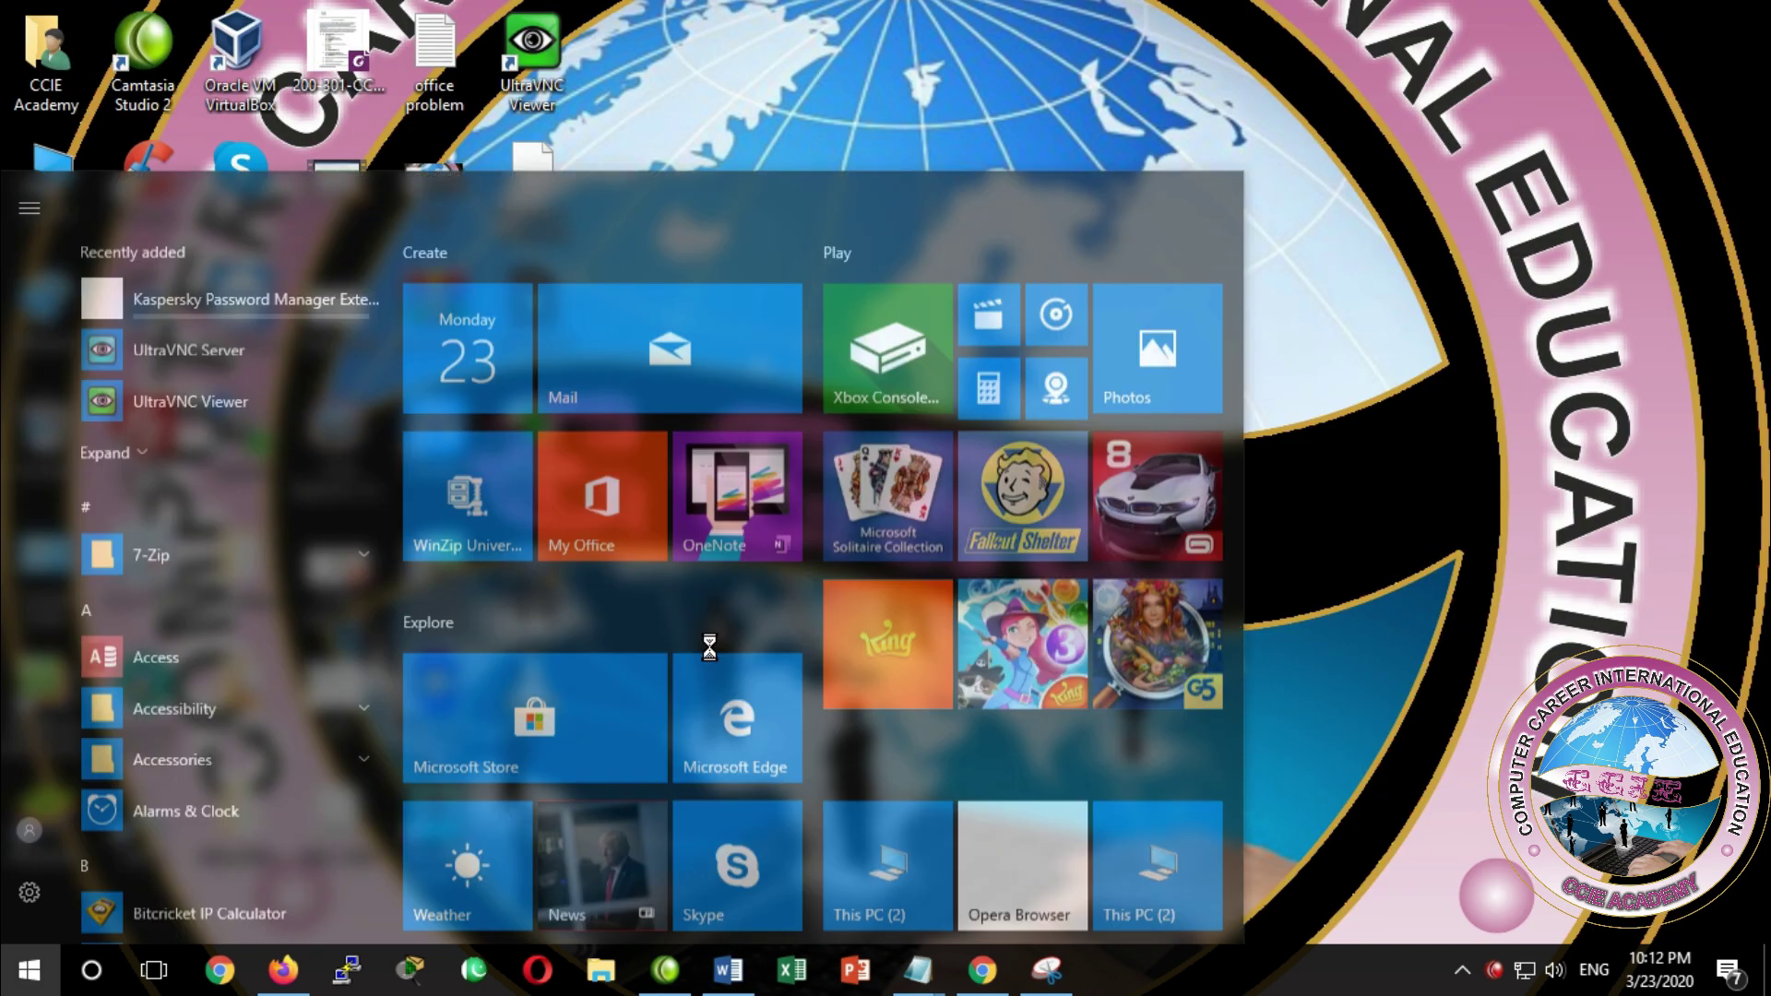
text(power point)
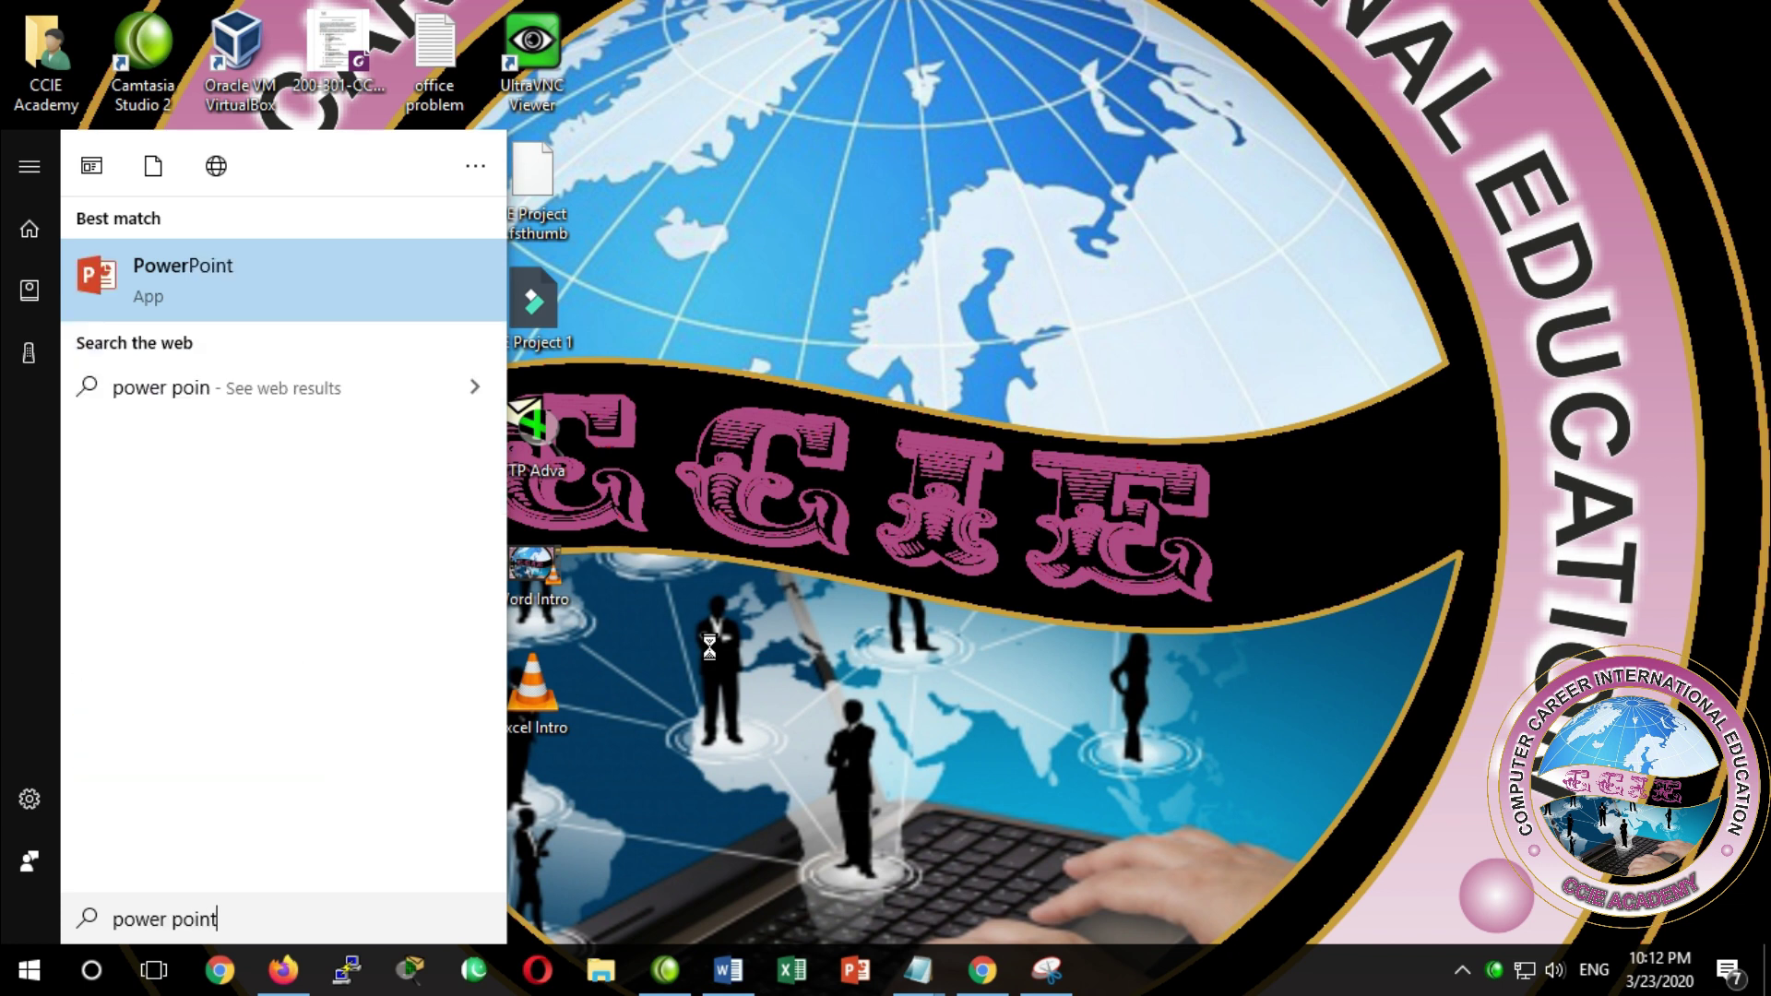
key(Return)
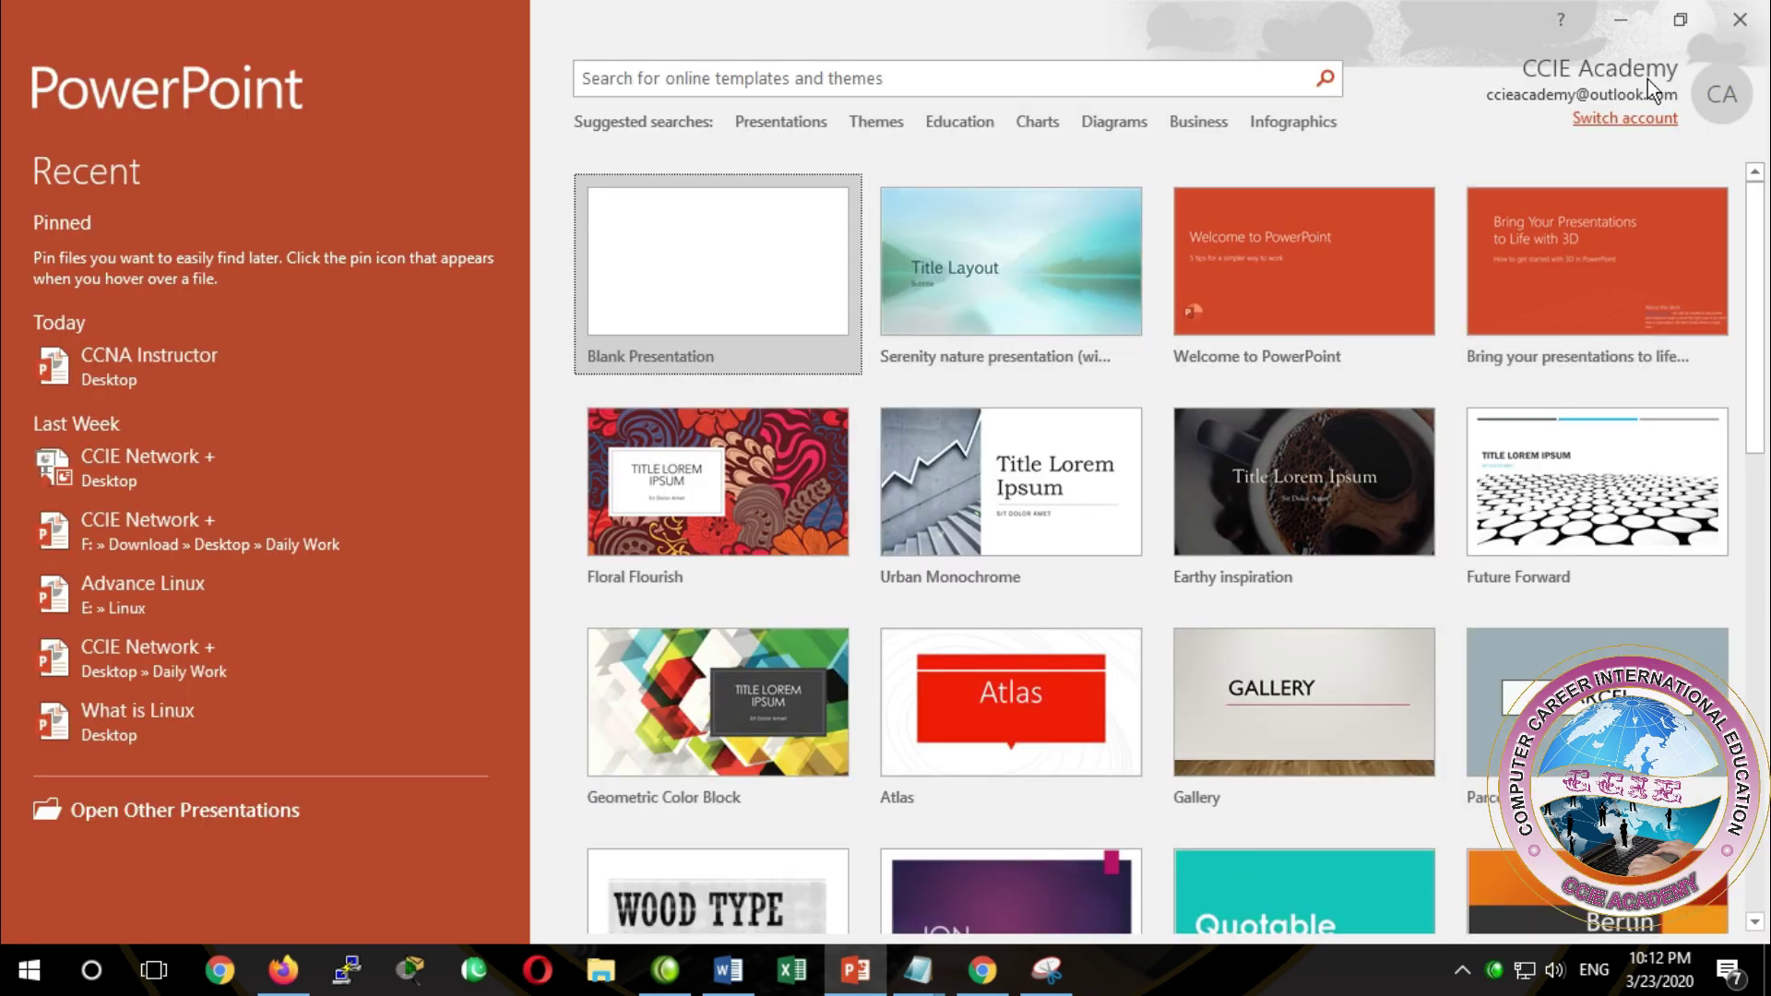
click(1740, 20)
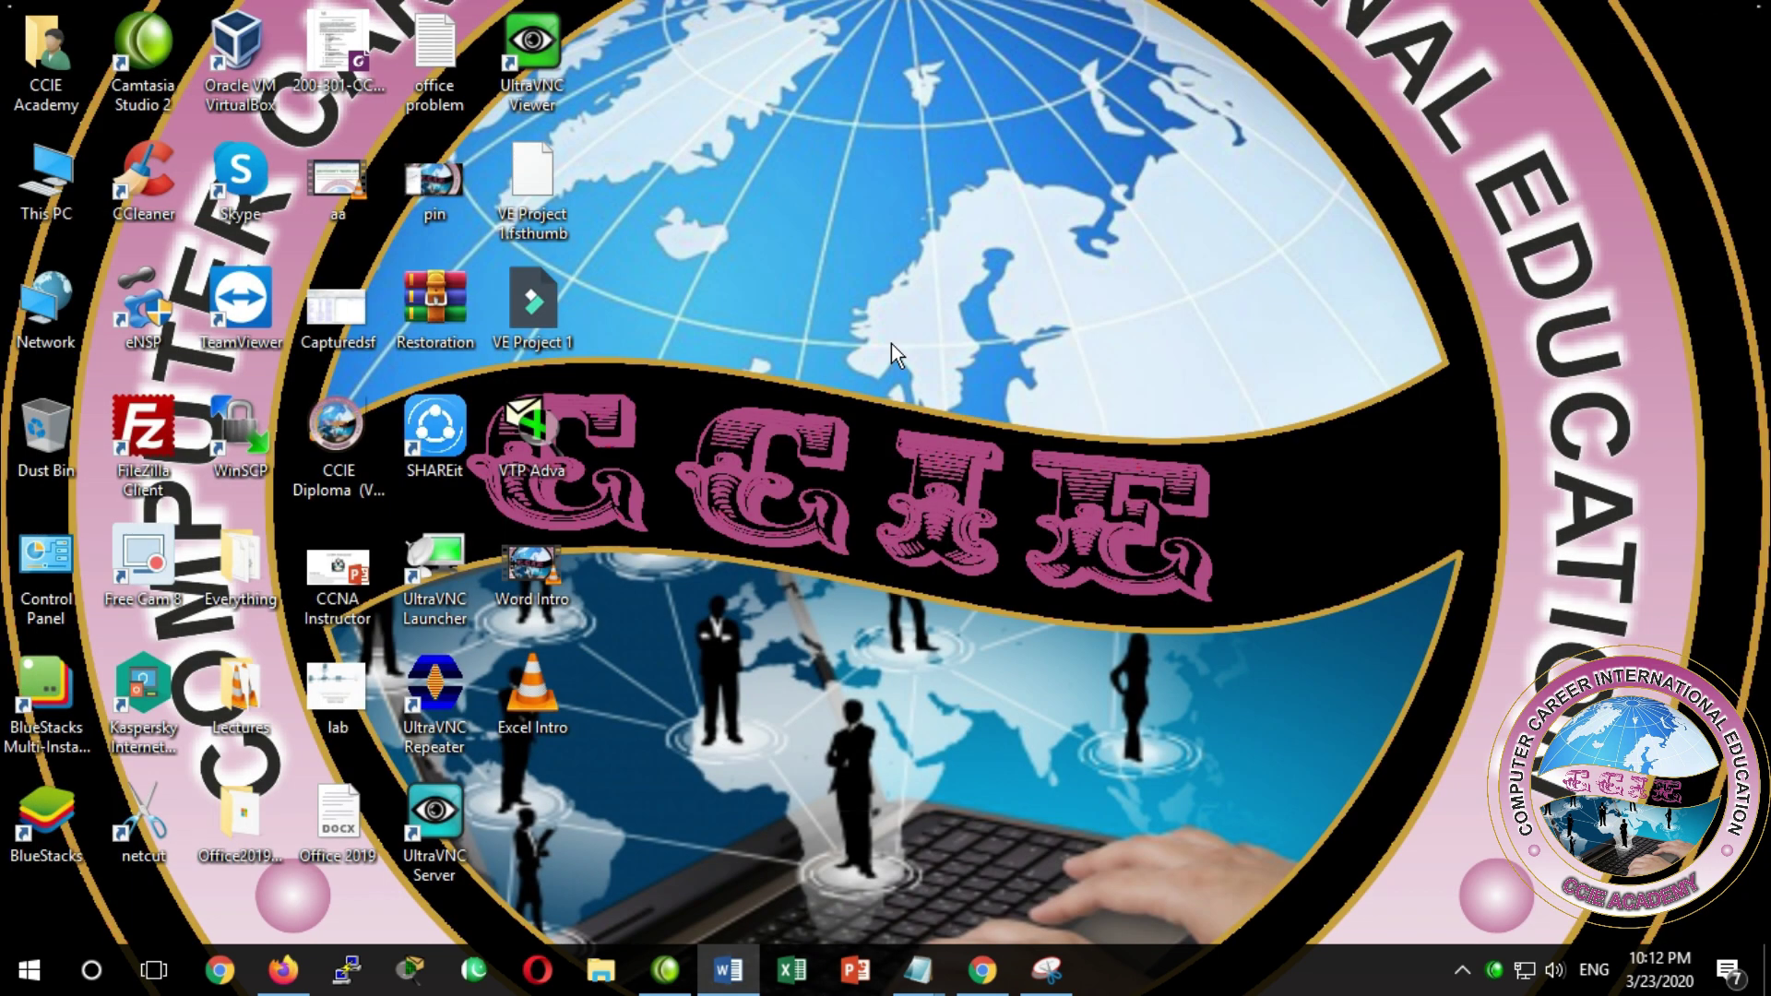
right_click(805, 294)
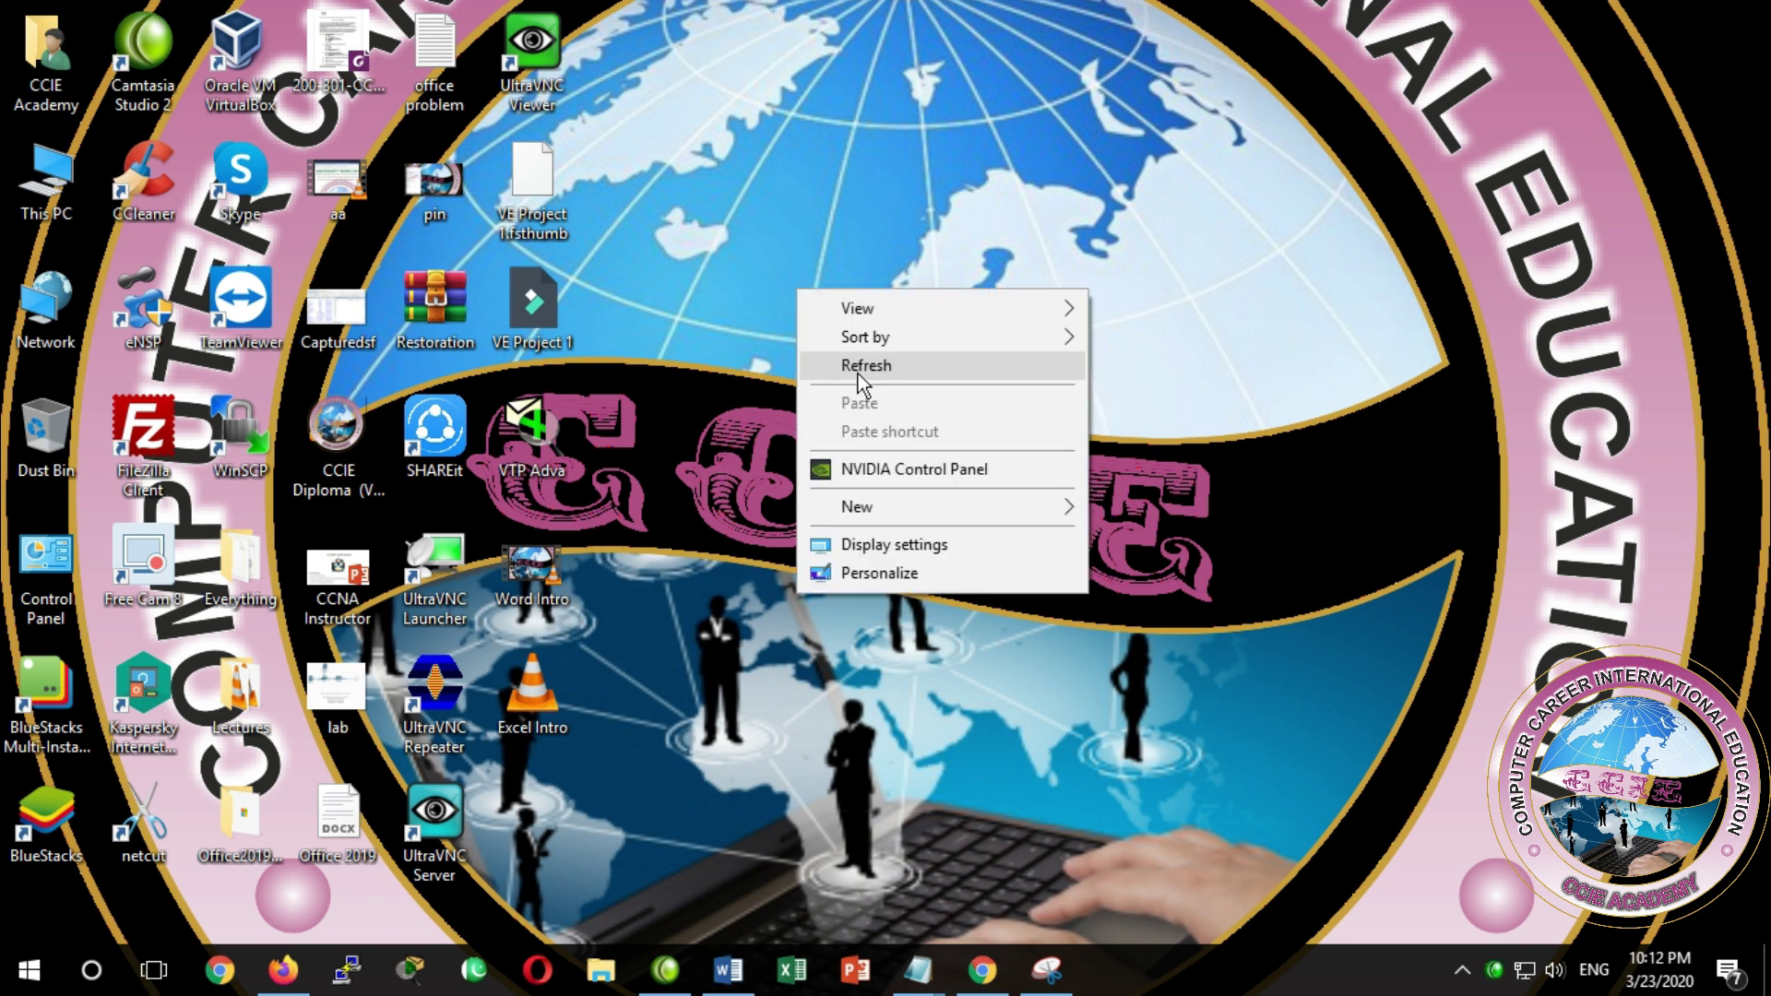
click(858, 374)
key(super+r)
text(powerpn)
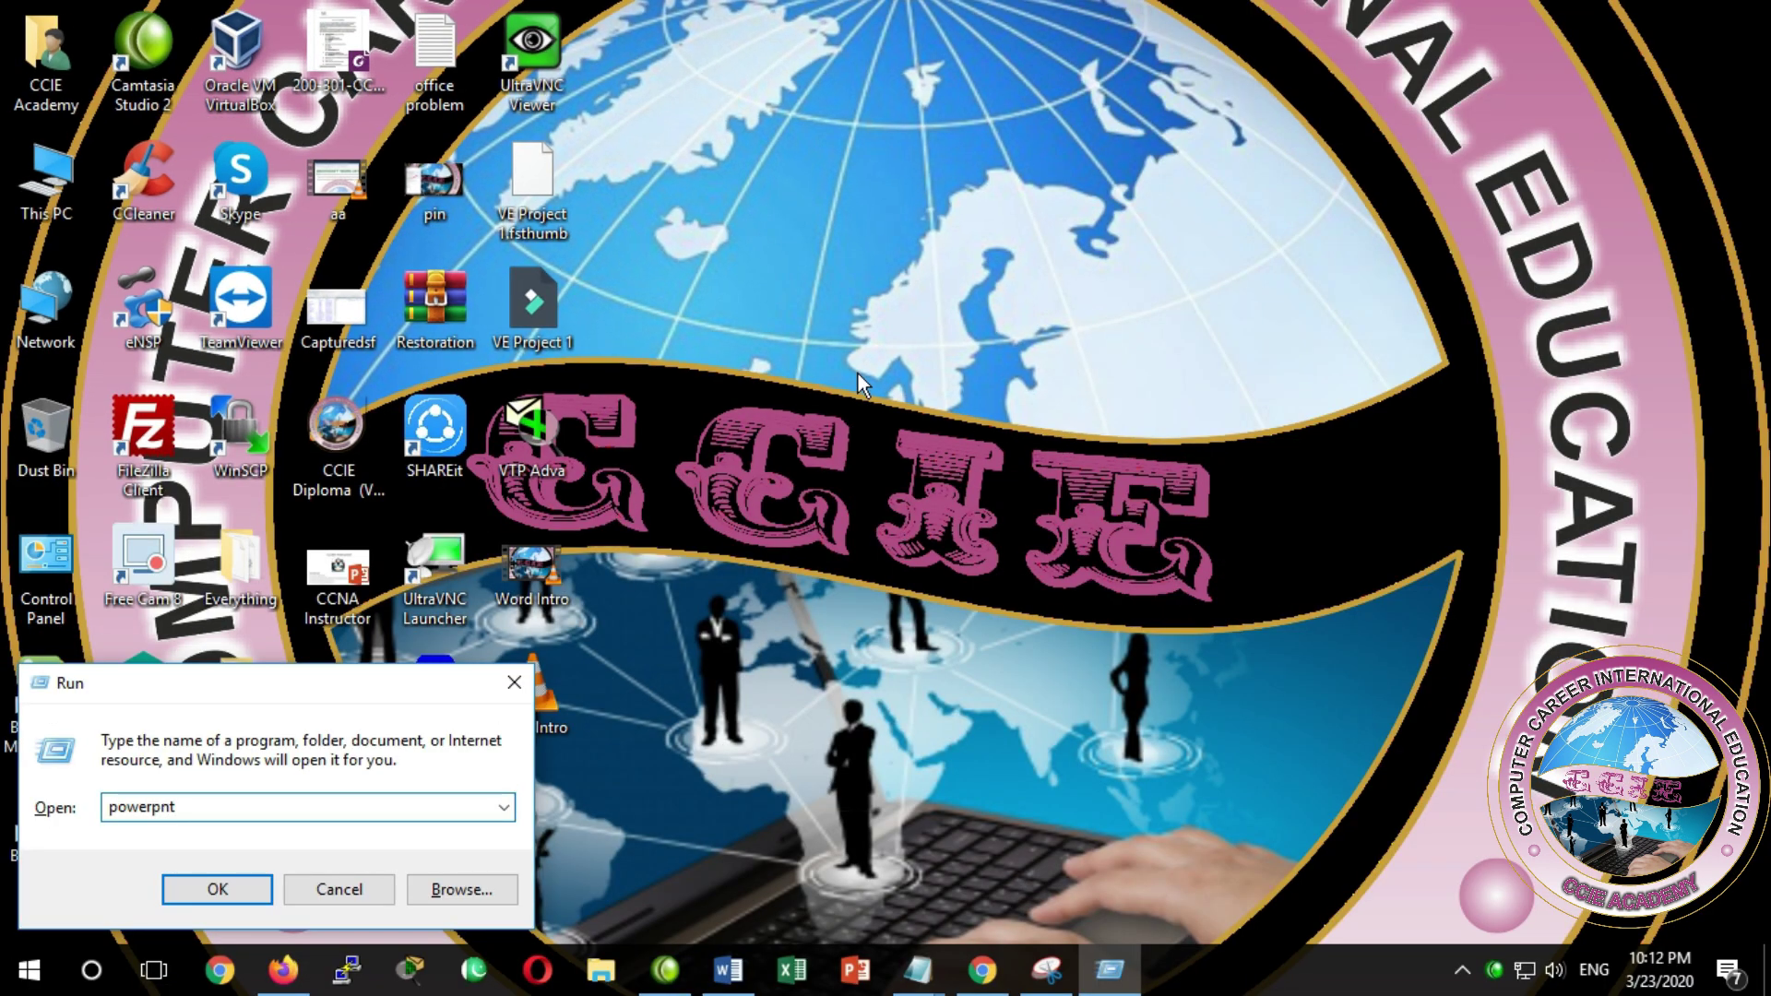
key(Return)
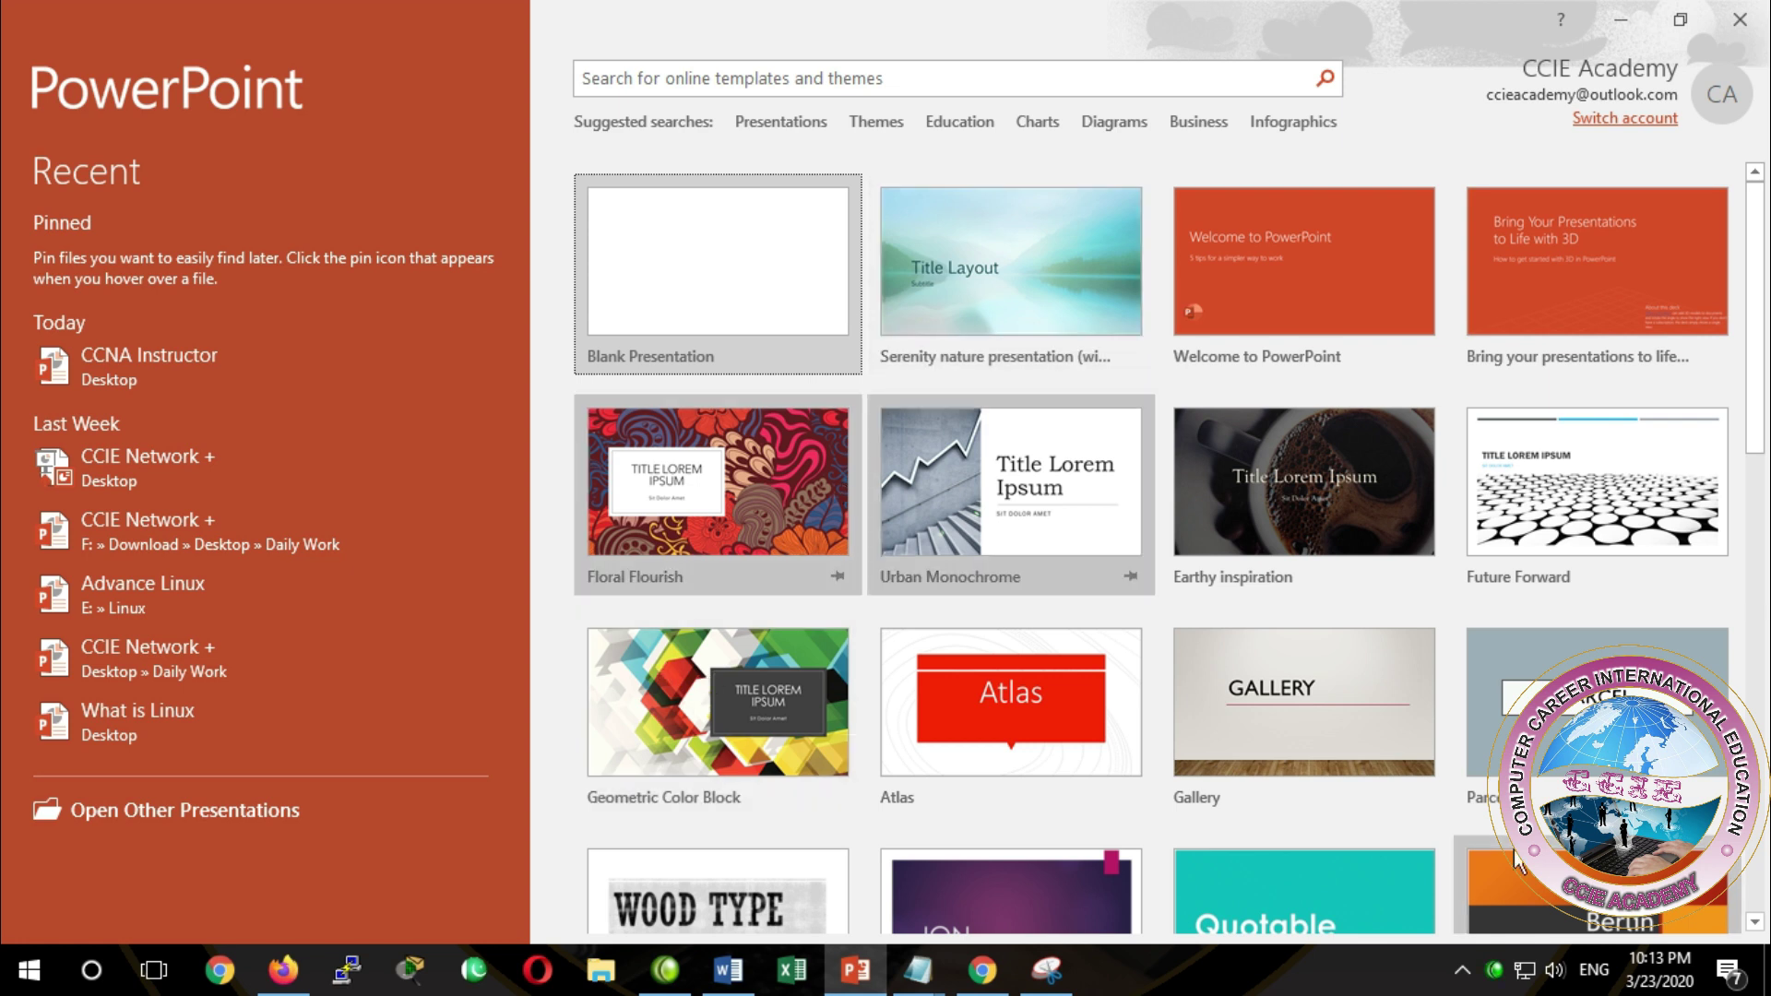
Scroll down through the PowerPoint template gallery and back up to the top
scroll(1277, 712, down, 2)
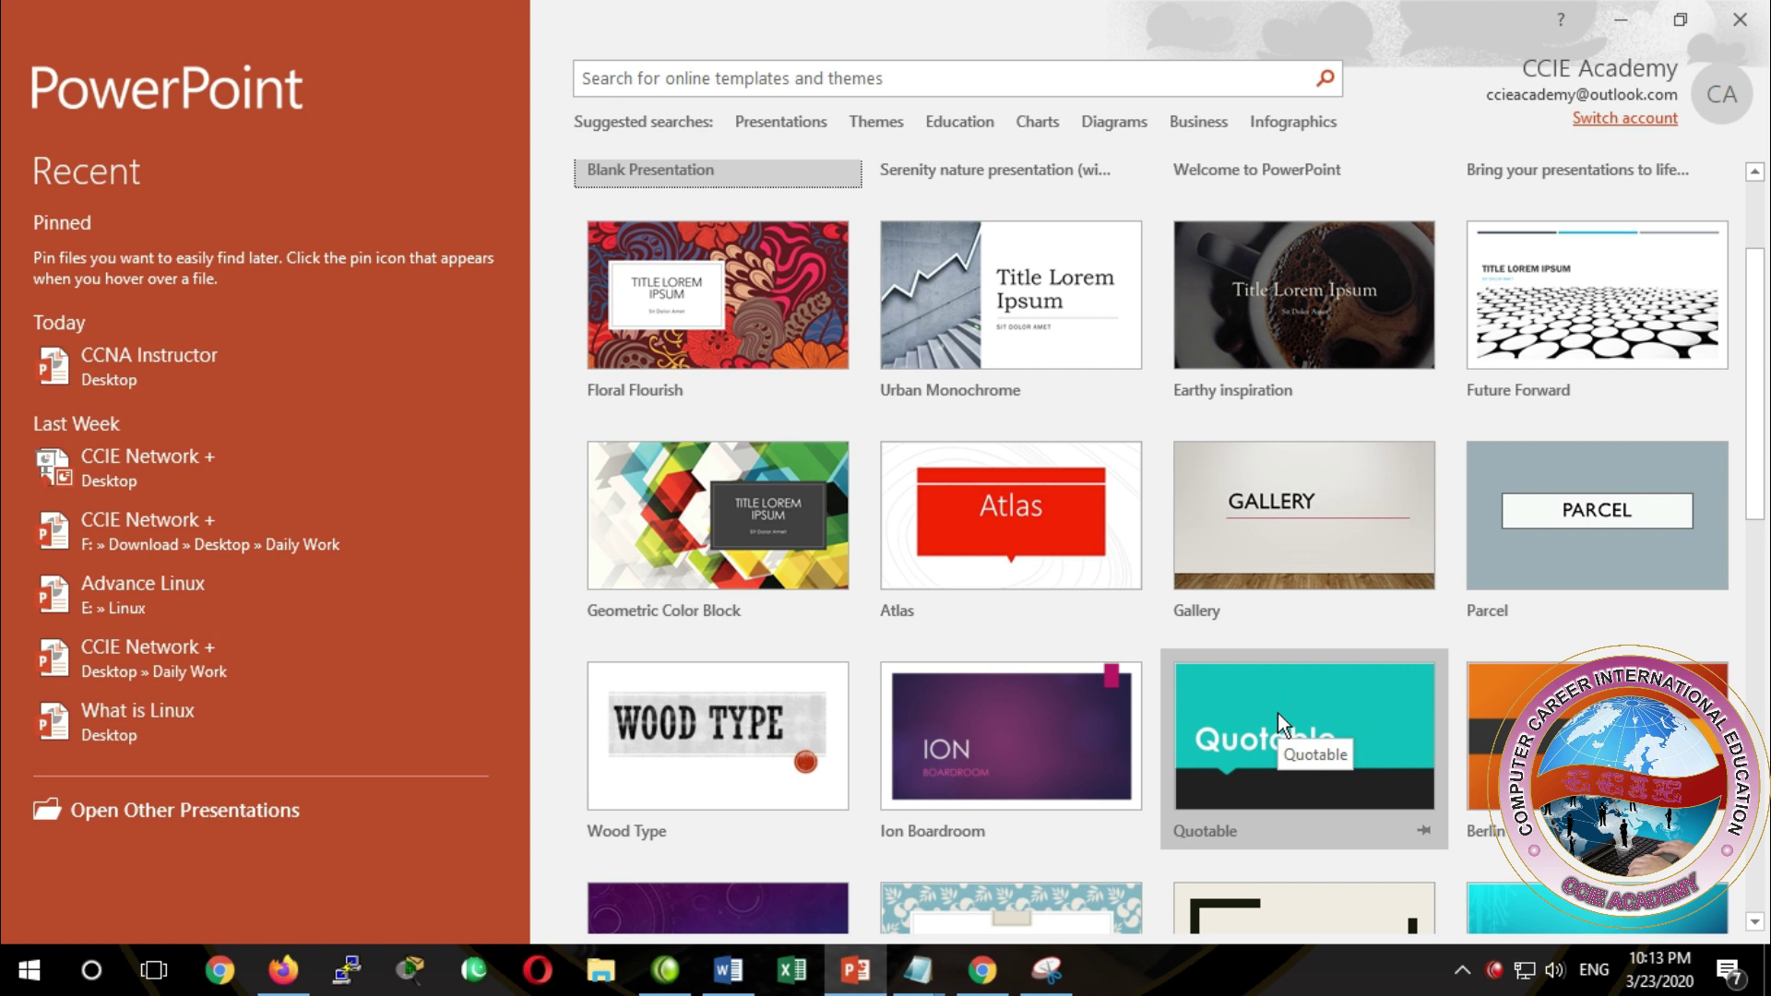
scroll(1276, 713, down, 4)
scroll(1277, 712, down, 3)
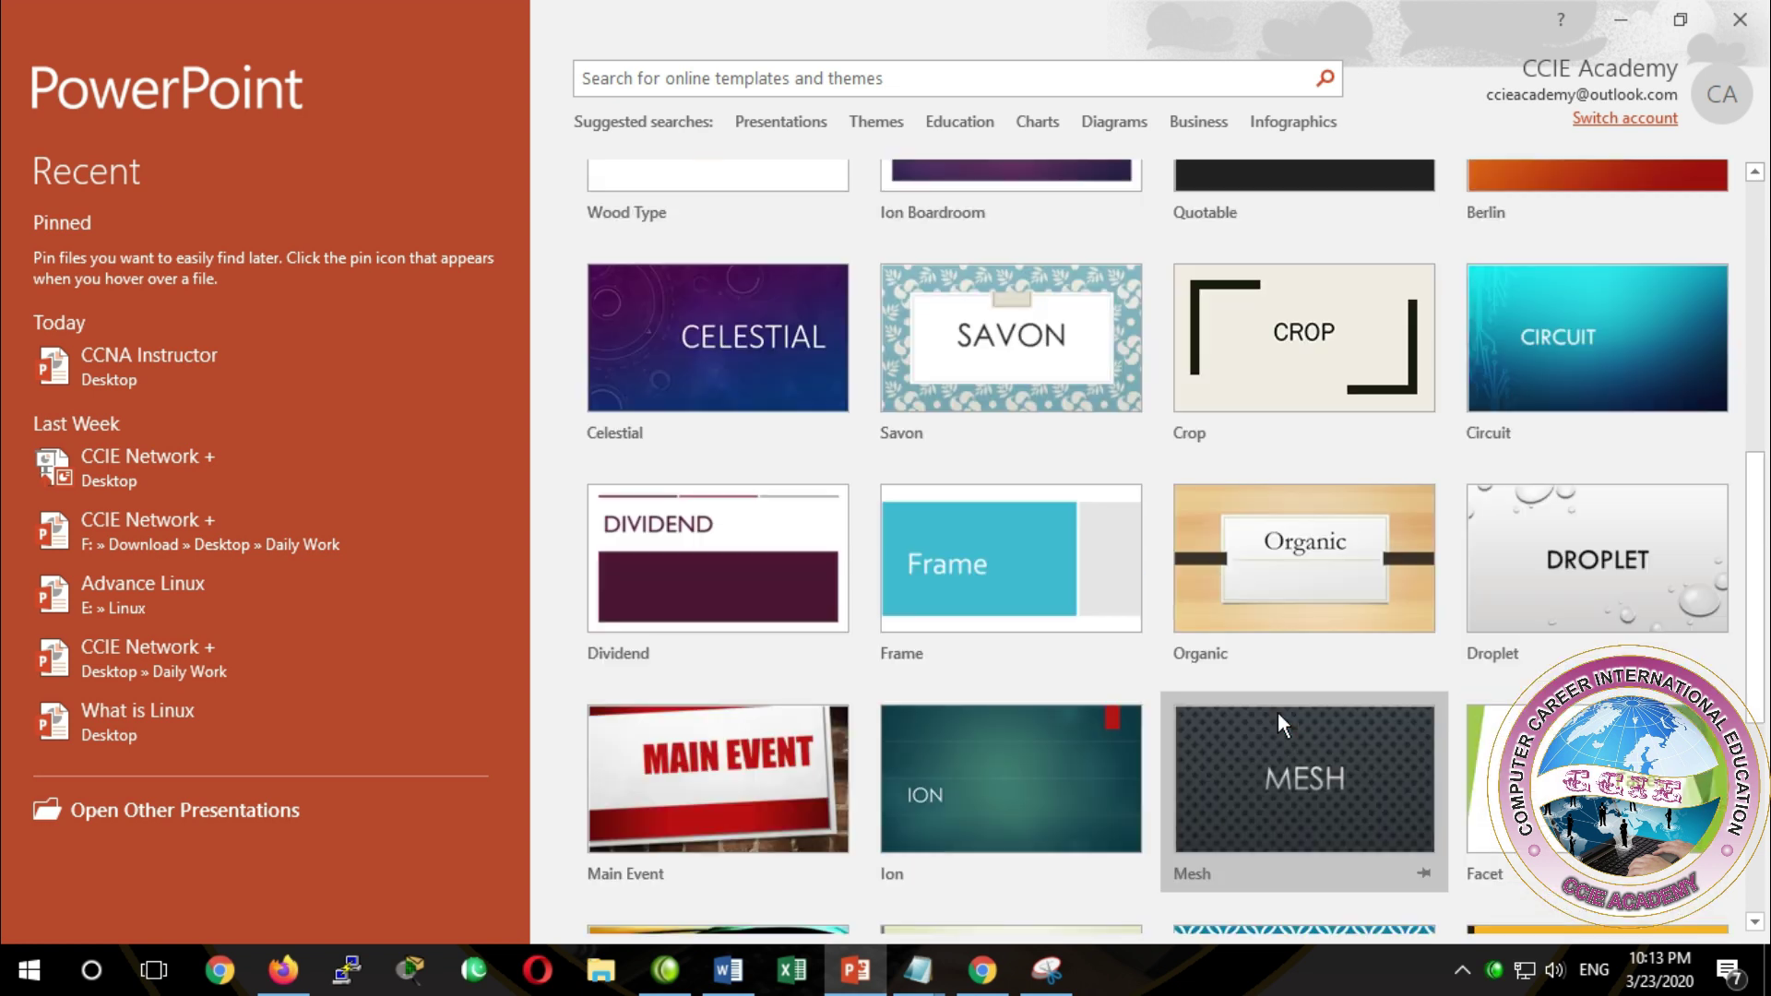
scroll(1277, 712, down, 4)
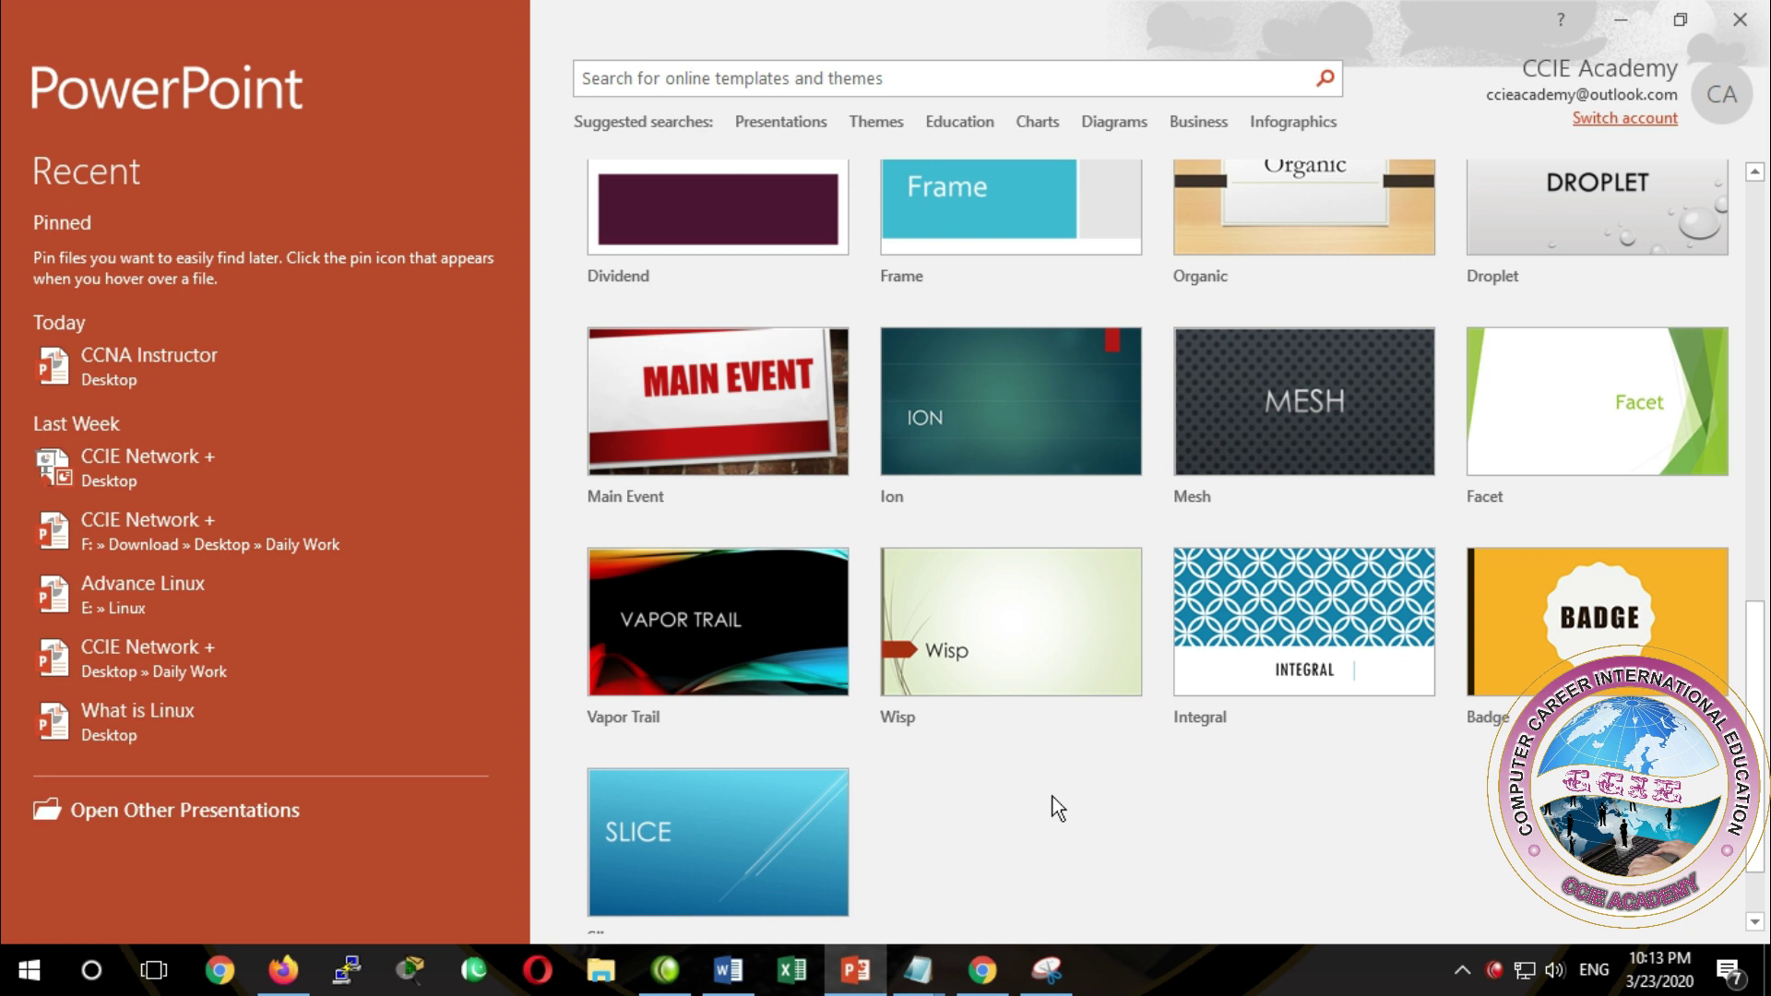
scroll(1059, 808, up, 3)
scroll(1059, 803, up, 3)
scroll(1059, 799, up, 5)
scroll(1058, 799, up, 2)
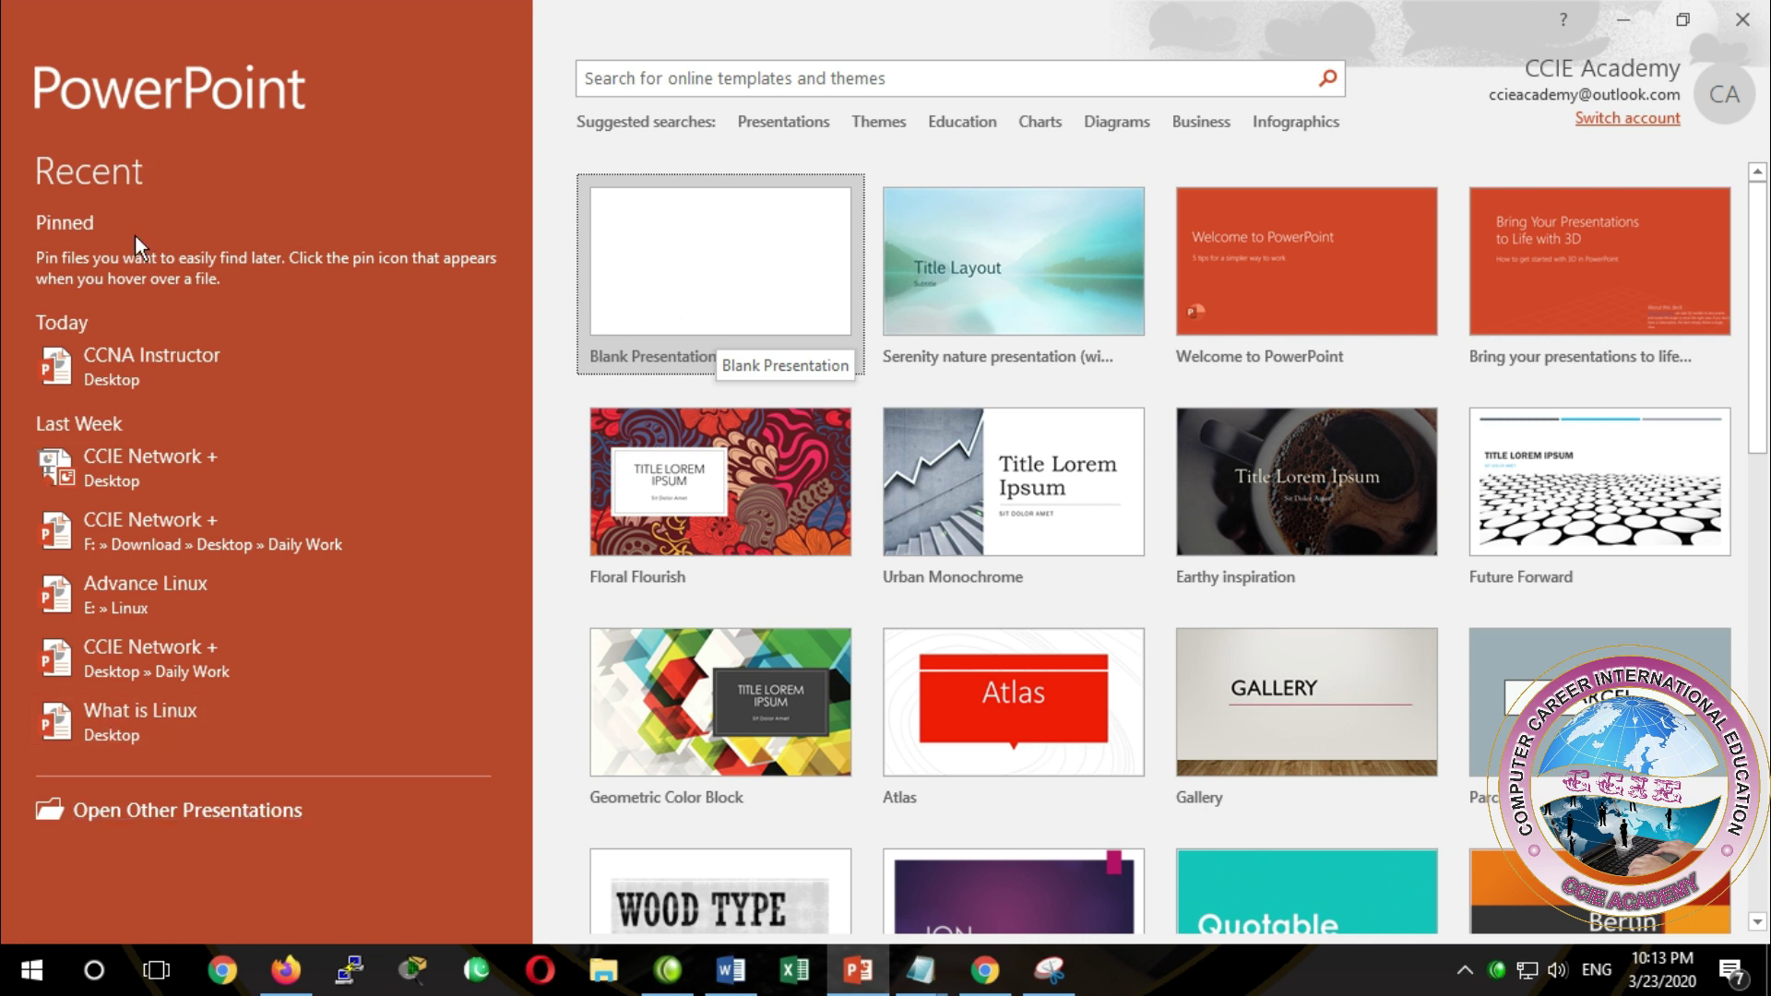
mouse_move(1013, 270)
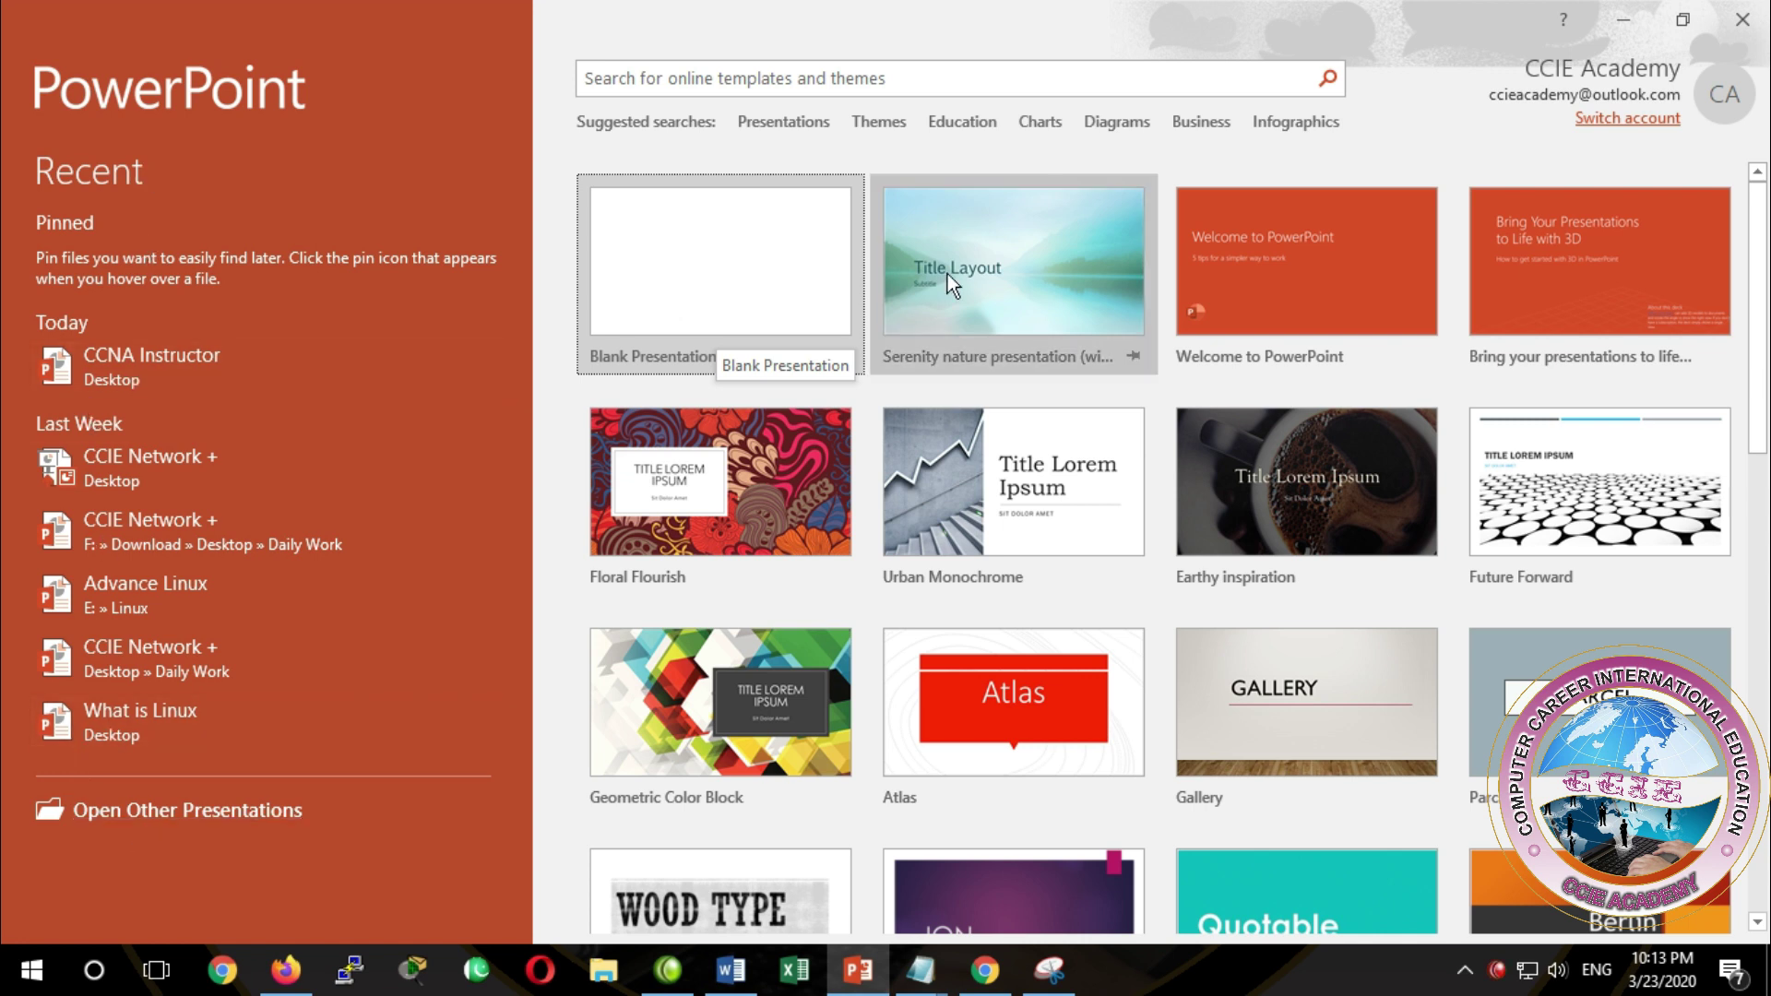
Choose Blank Presentation to create the new Presentation1
click(789, 332)
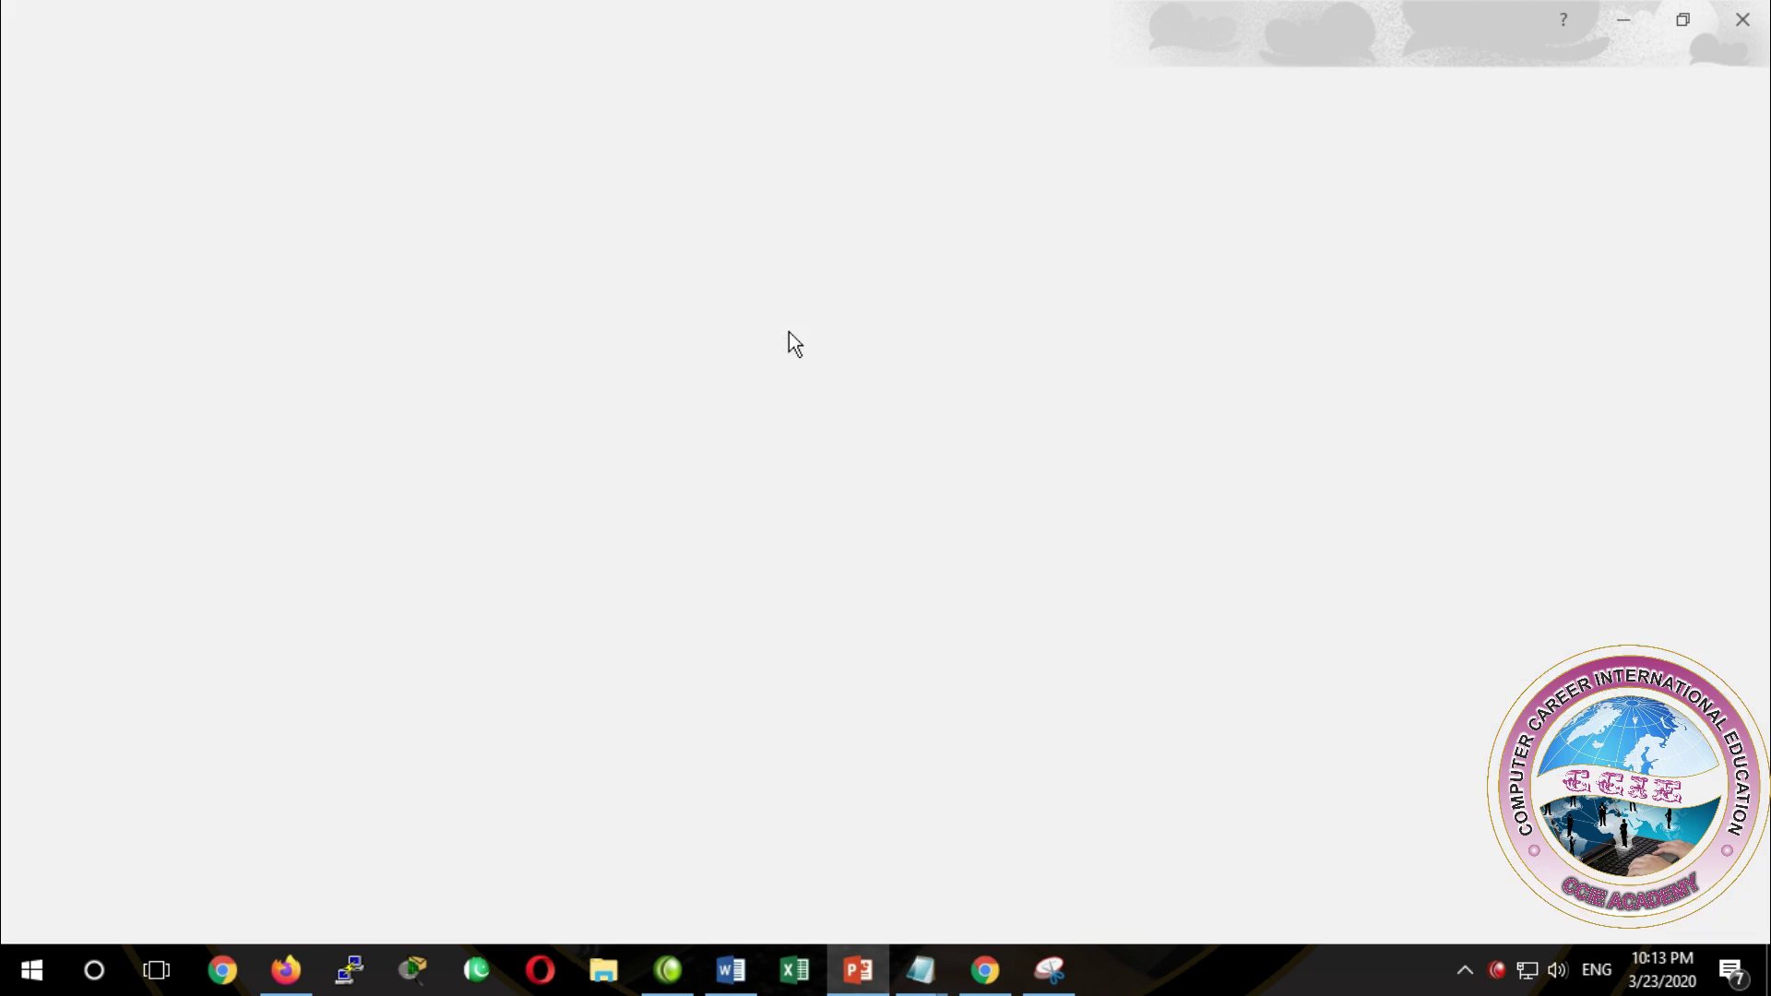